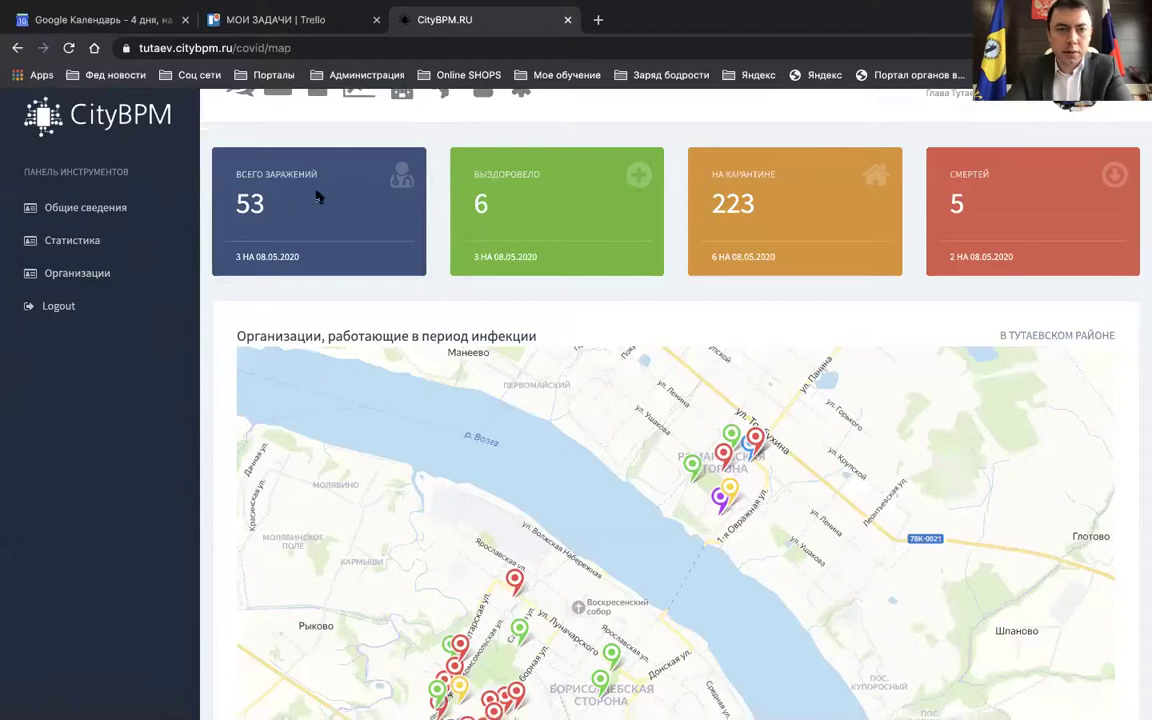
# - Examine the COVID case totals and the marked organizations on the Tutaev district map, including the area south of Борисоглебская сторона
pyautogui.scroll(1, 605, 182)
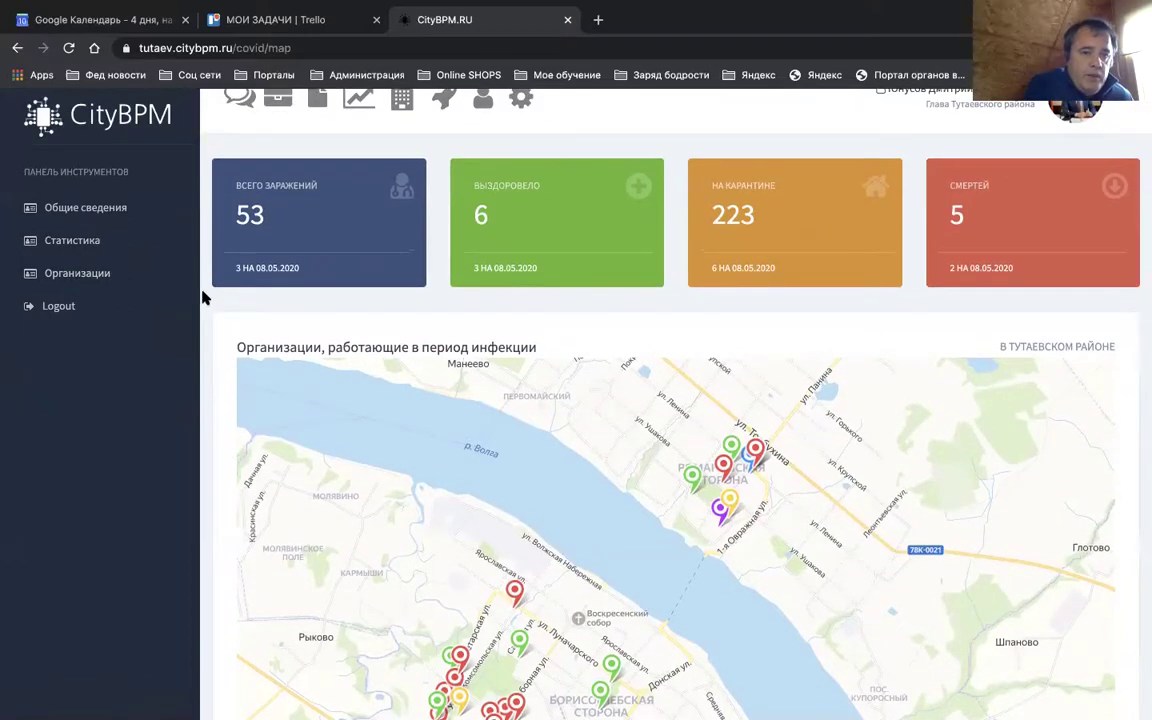
pyautogui.scroll(-1, 203, 297)
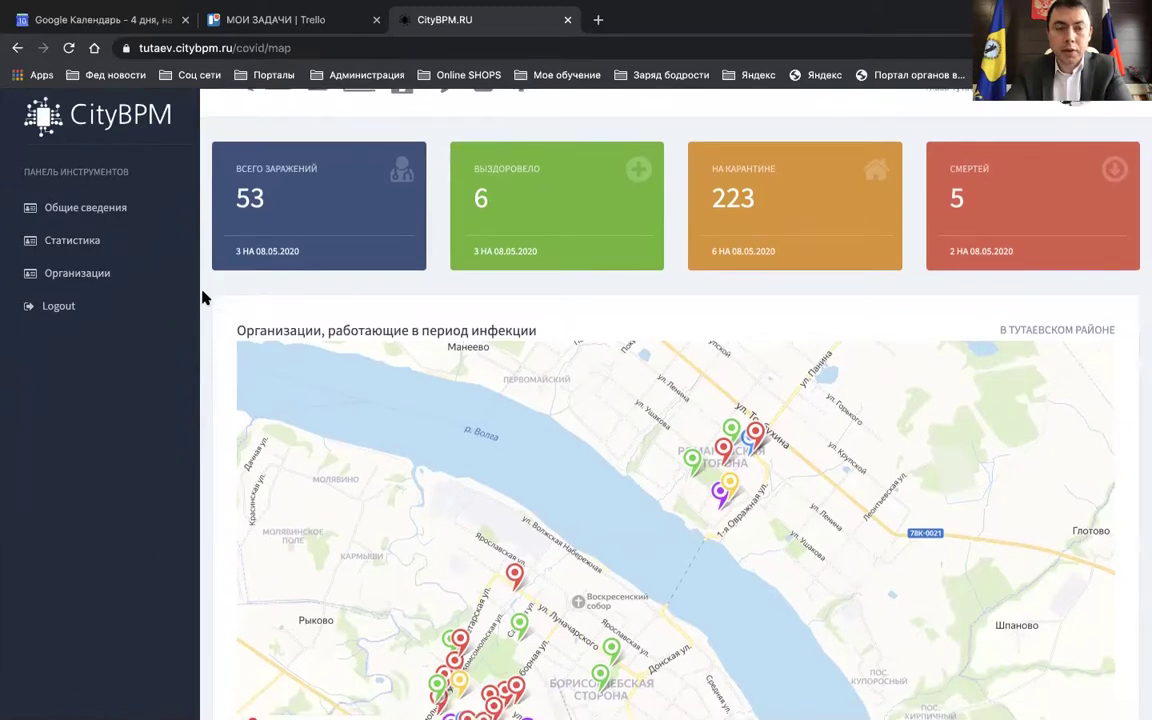
pyautogui.scroll(-2, 203, 297)
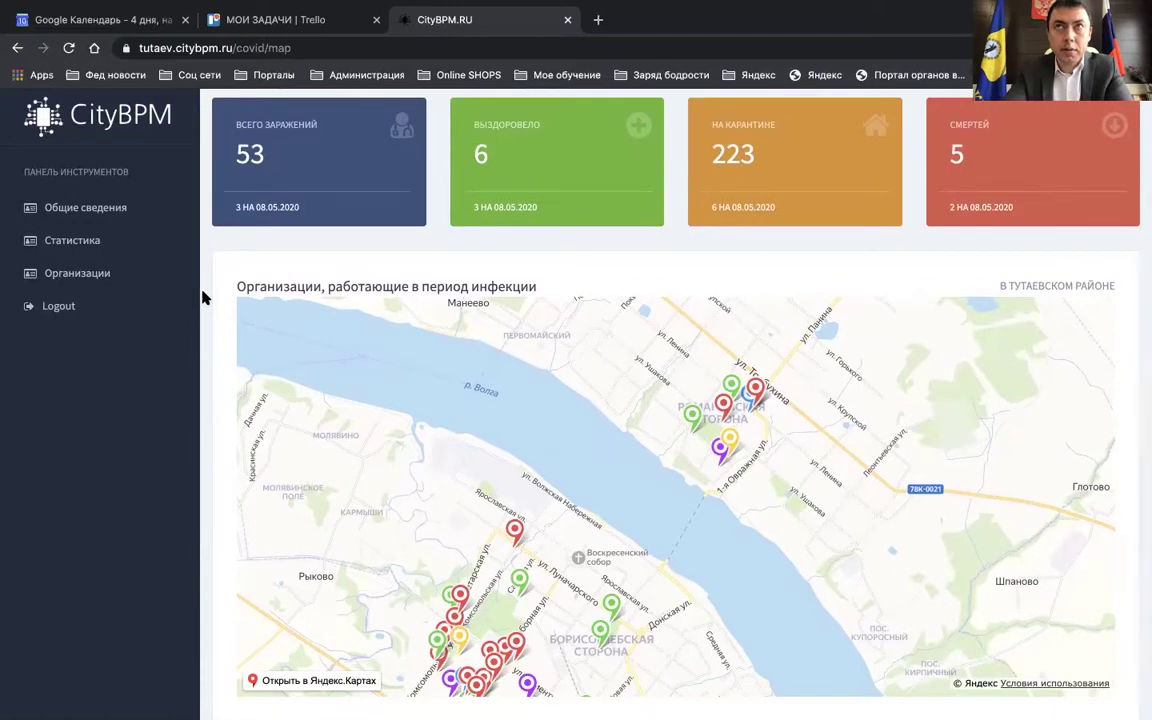
pyautogui.scroll(-2, 203, 297)
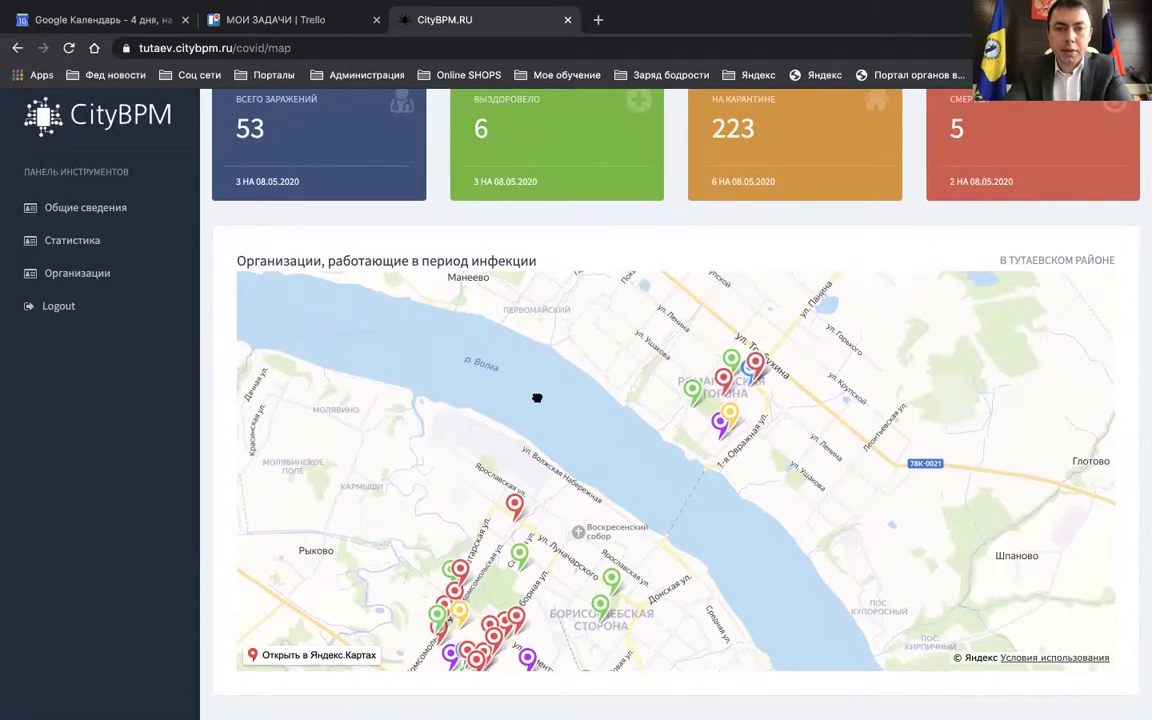
pyautogui.moveTo(450, 363); pyautogui.dragTo(501, 312)
pyautogui.moveTo(507, 460); pyautogui.dragTo(518, 437)
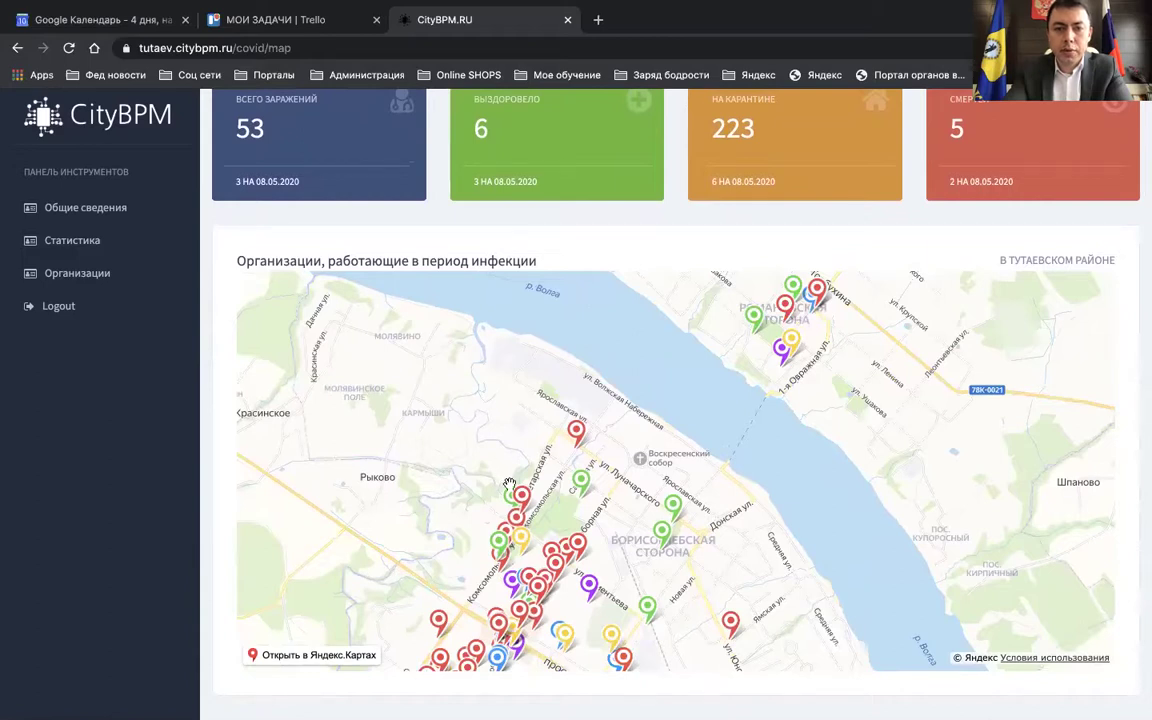
pyautogui.moveTo(540, 391); pyautogui.dragTo(568, 354)
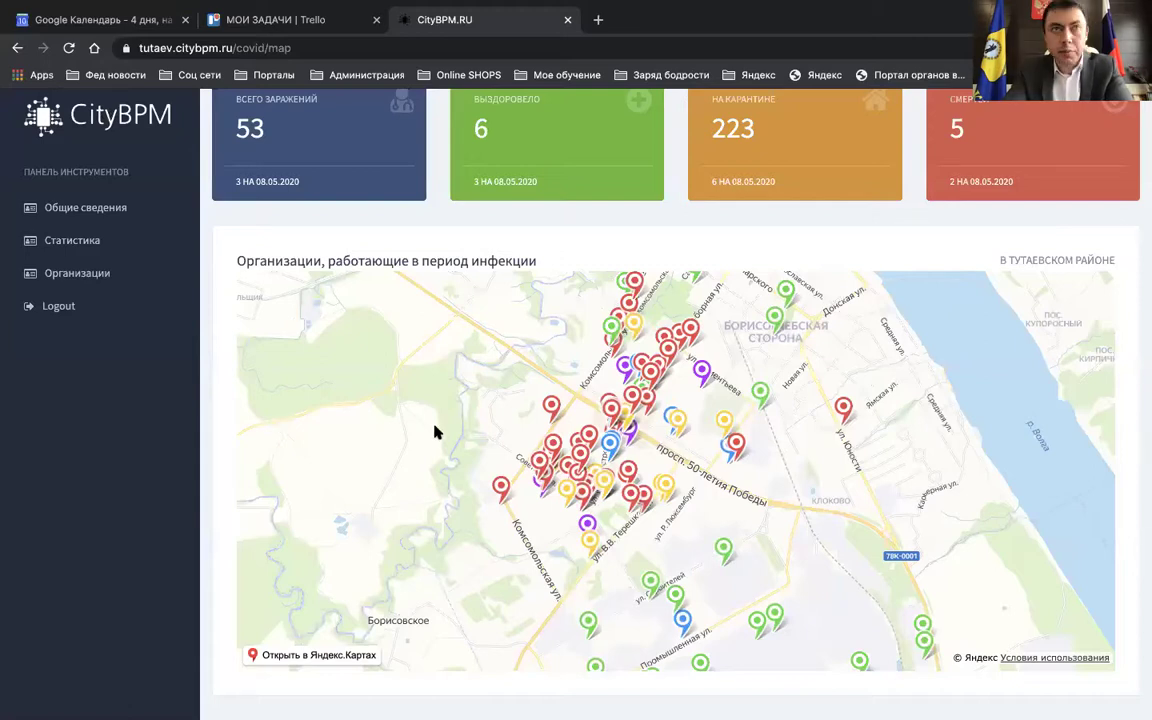
# - Return to the main dashboard and open the Согласование документов module
pyautogui.scroll(-2, 437, 432)
pyautogui.hotkey('alt', 'Left')
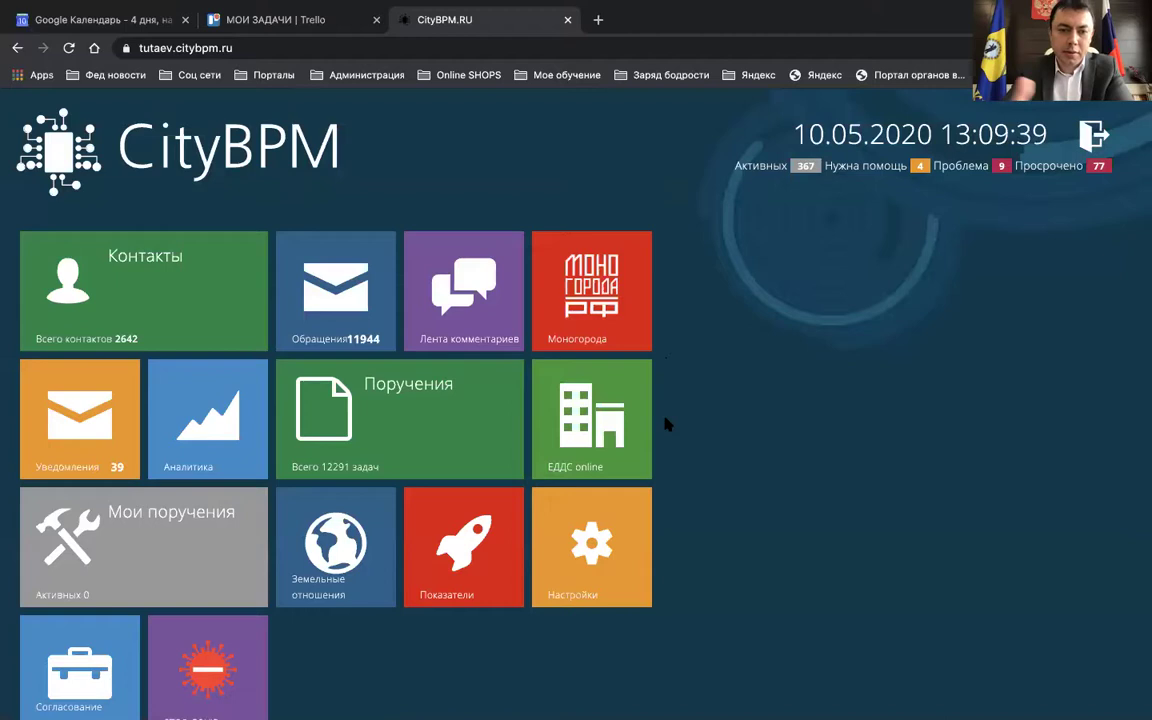
pyautogui.scroll(-2, 668, 425)
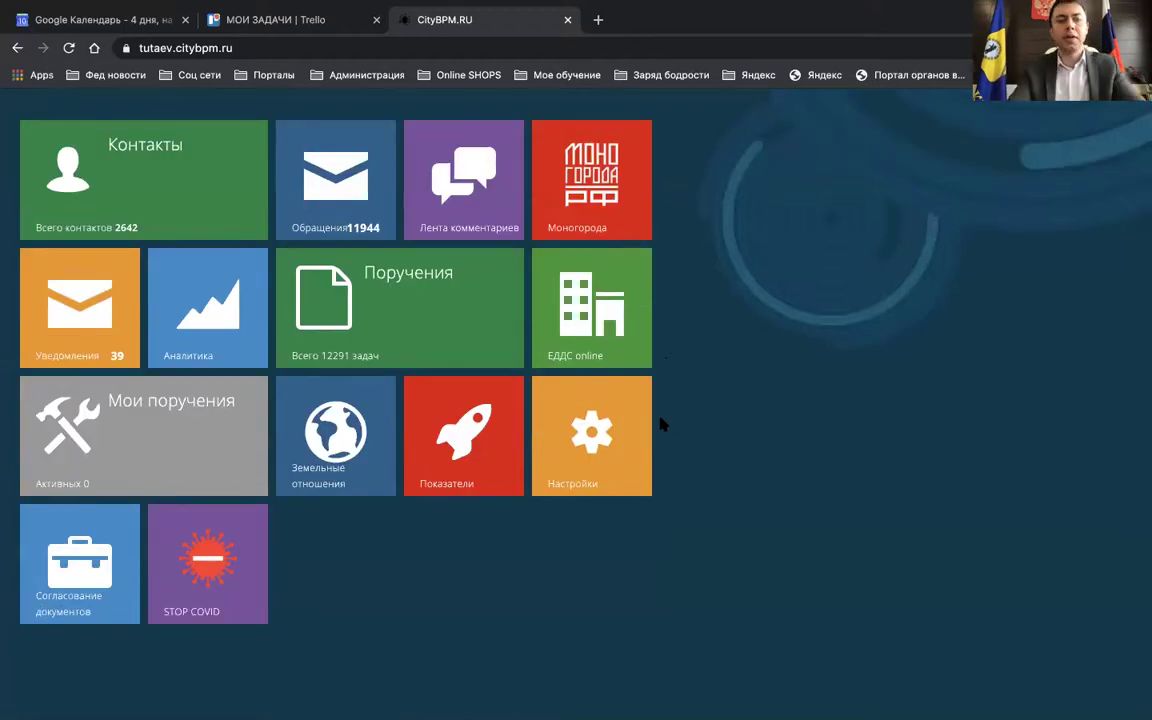
pyautogui.click(71, 563)
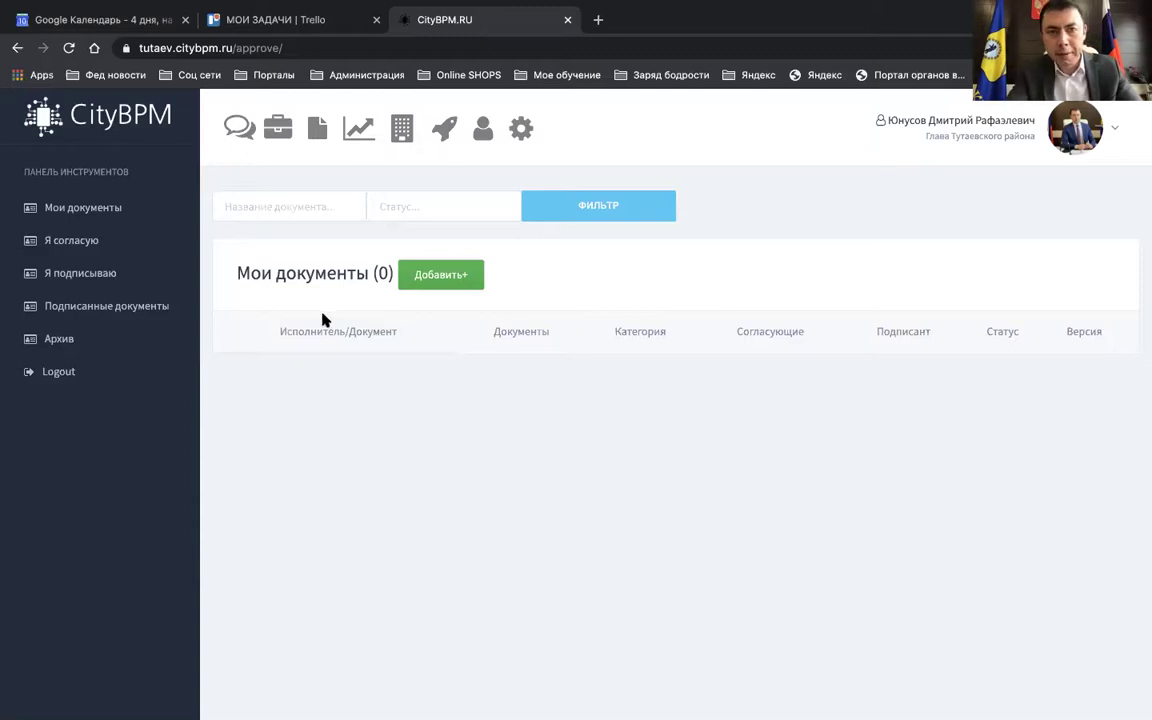
# - Review the Я подписываю and Подписанные документы sections and return to Мои документы
pyautogui.click(85, 272)
pyautogui.click(92, 208)
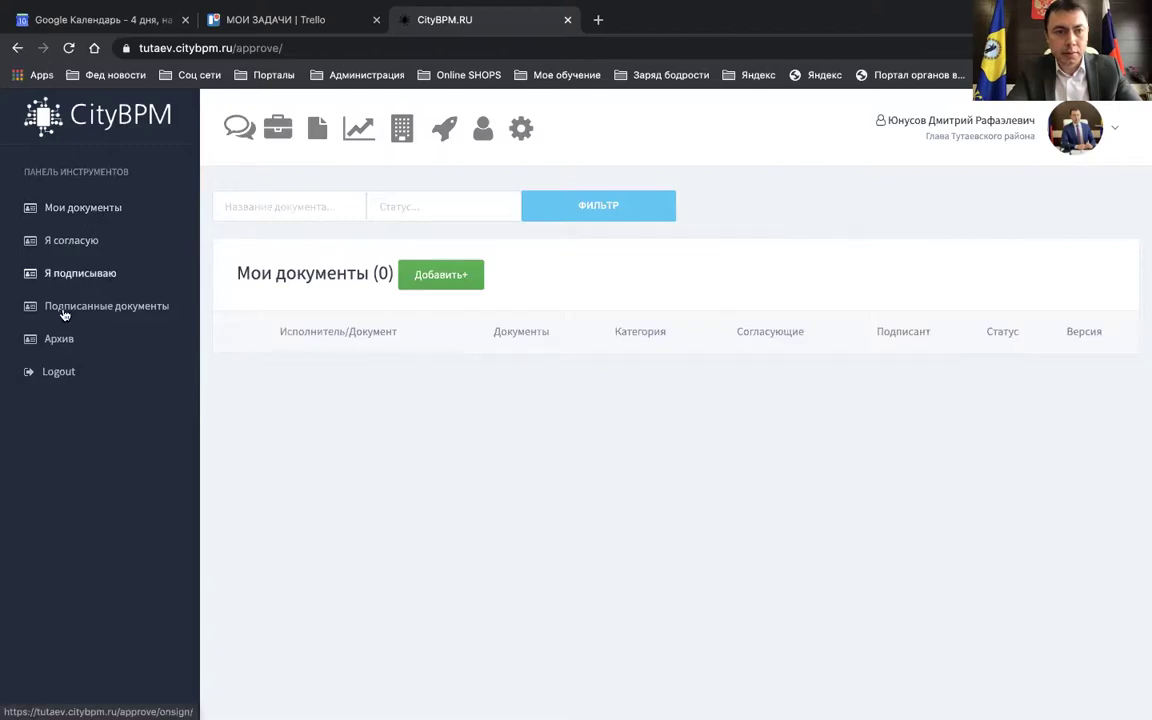
pyautogui.click(66, 243)
pyautogui.click(88, 272)
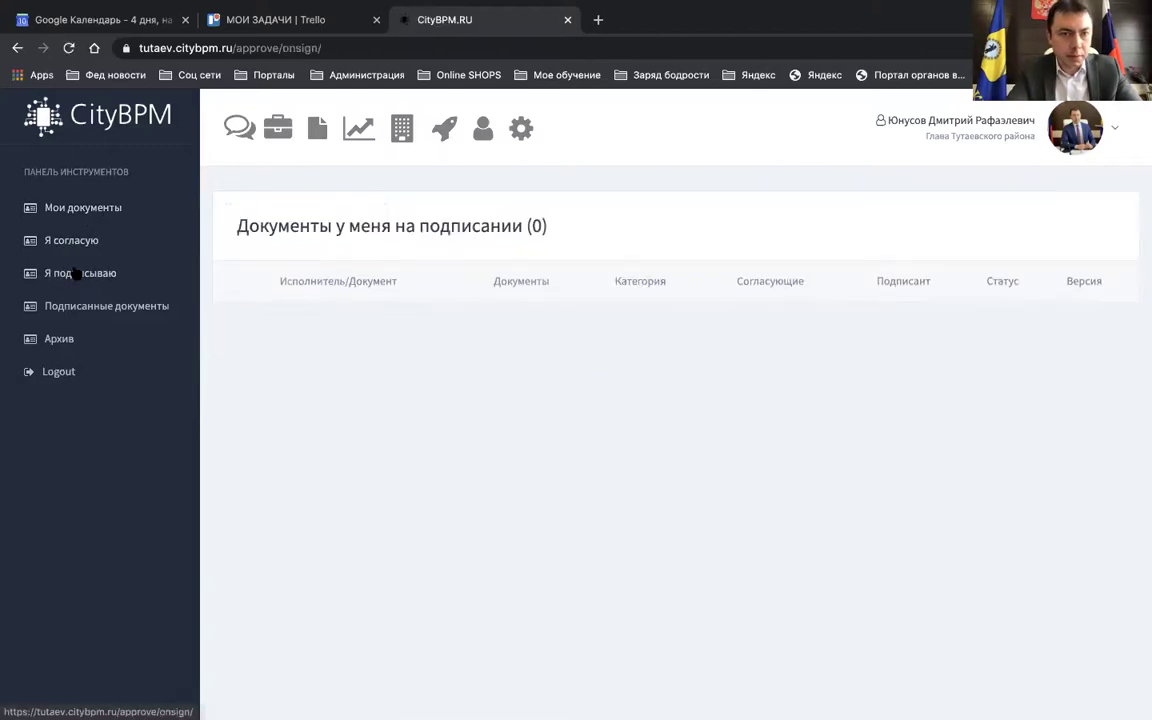
pyautogui.click(80, 307)
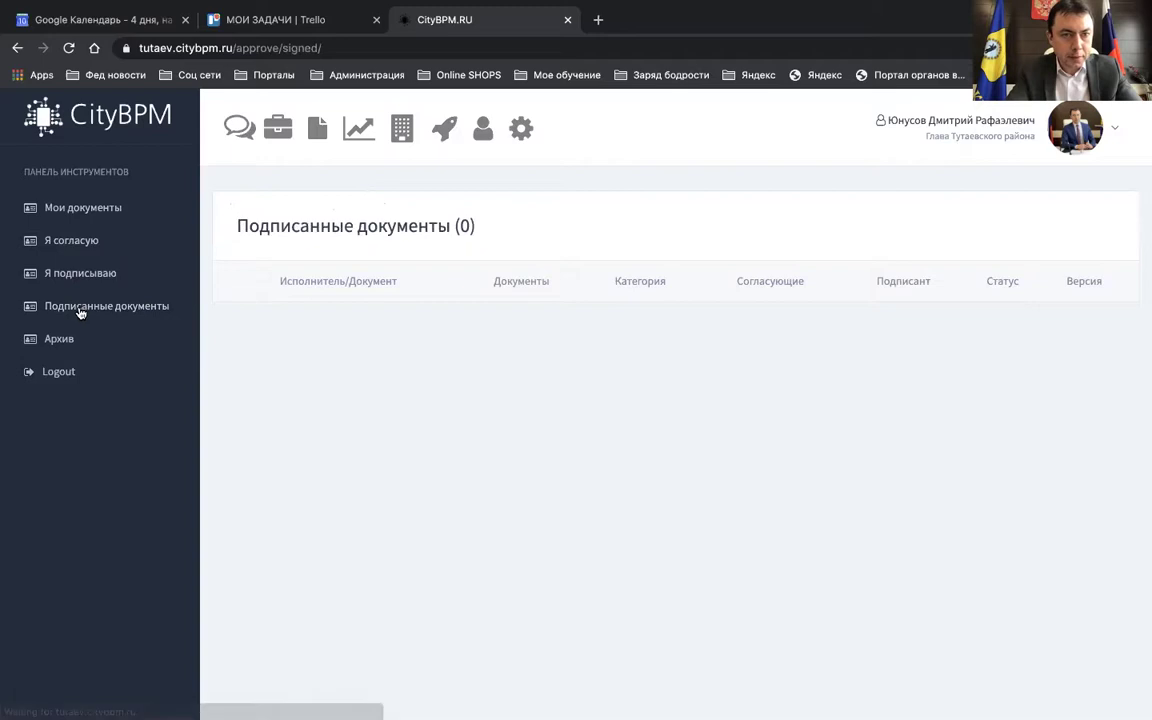
pyautogui.click(72, 209)
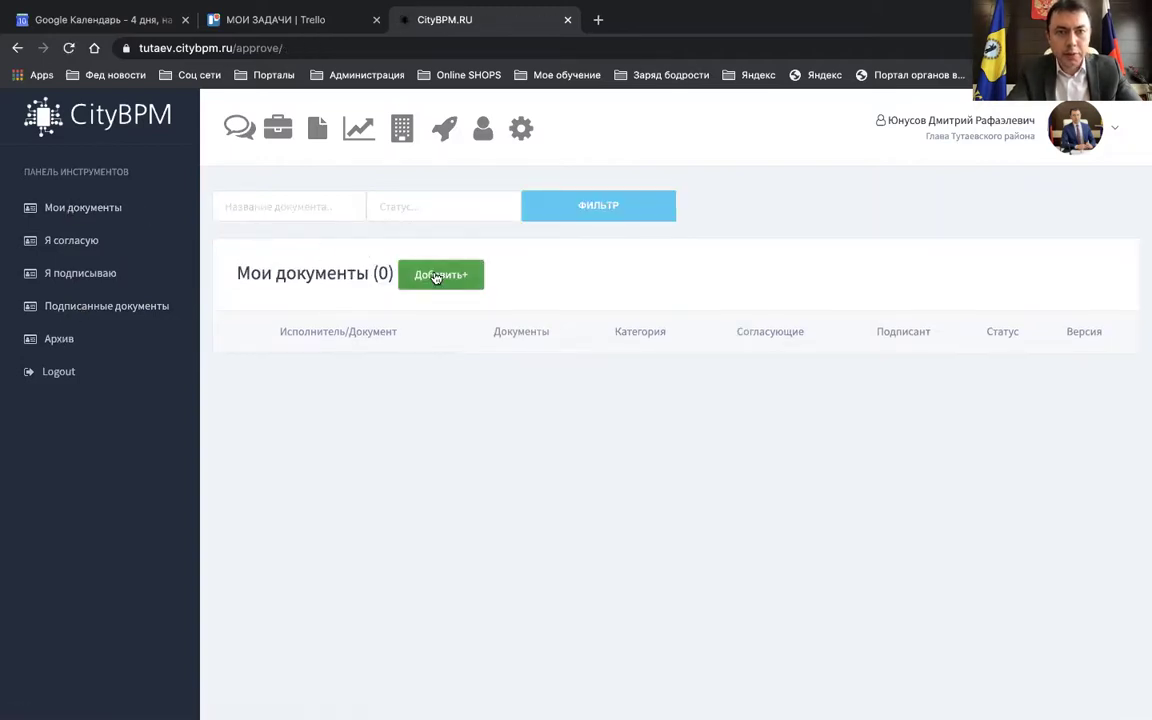
# - Start adding a new document for approval in Мои документы and look over the blank form
pyautogui.click(436, 276)
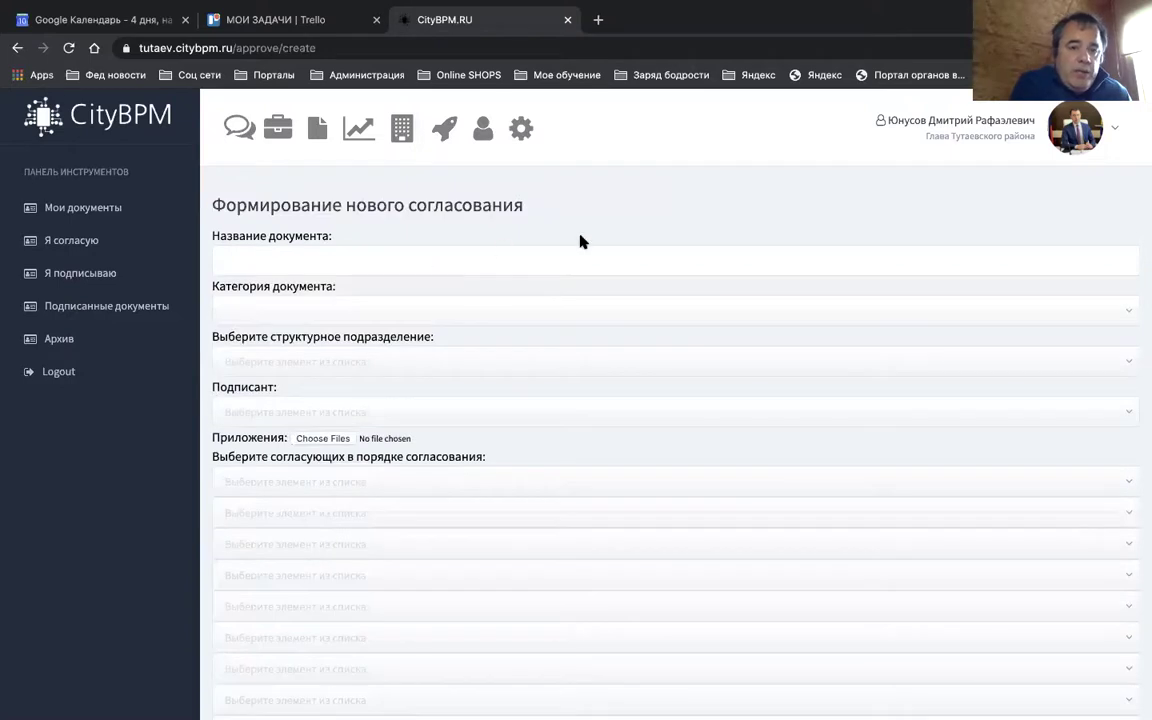
pyautogui.scroll(-2, 590, 238)
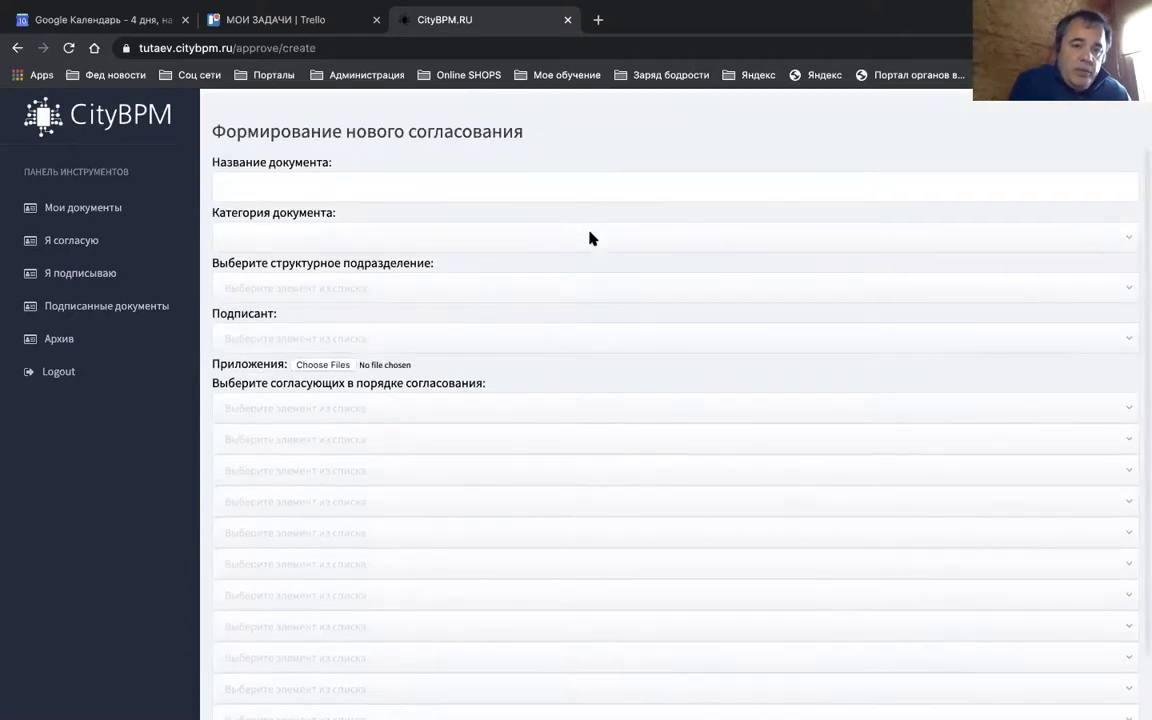
pyautogui.scroll(1, 590, 238)
pyautogui.scroll(1, 590, 238)
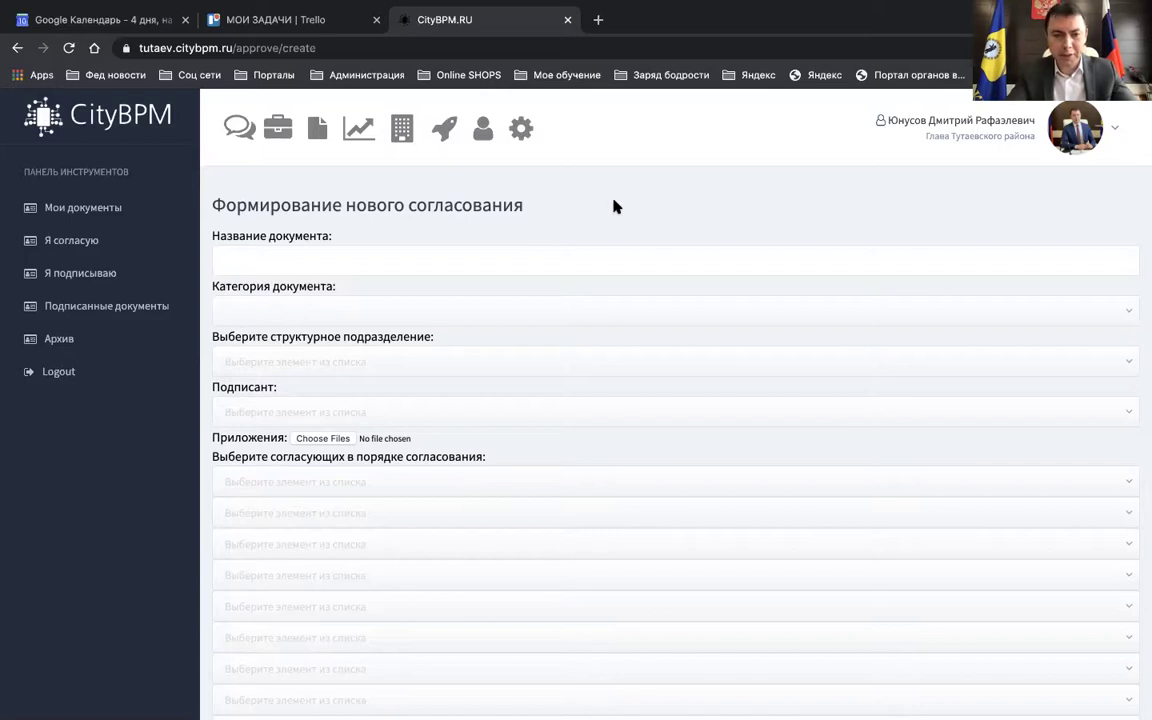
# - Inspect the approval form's document name, category and signatory fields without filling them in
pyautogui.click(278, 261)
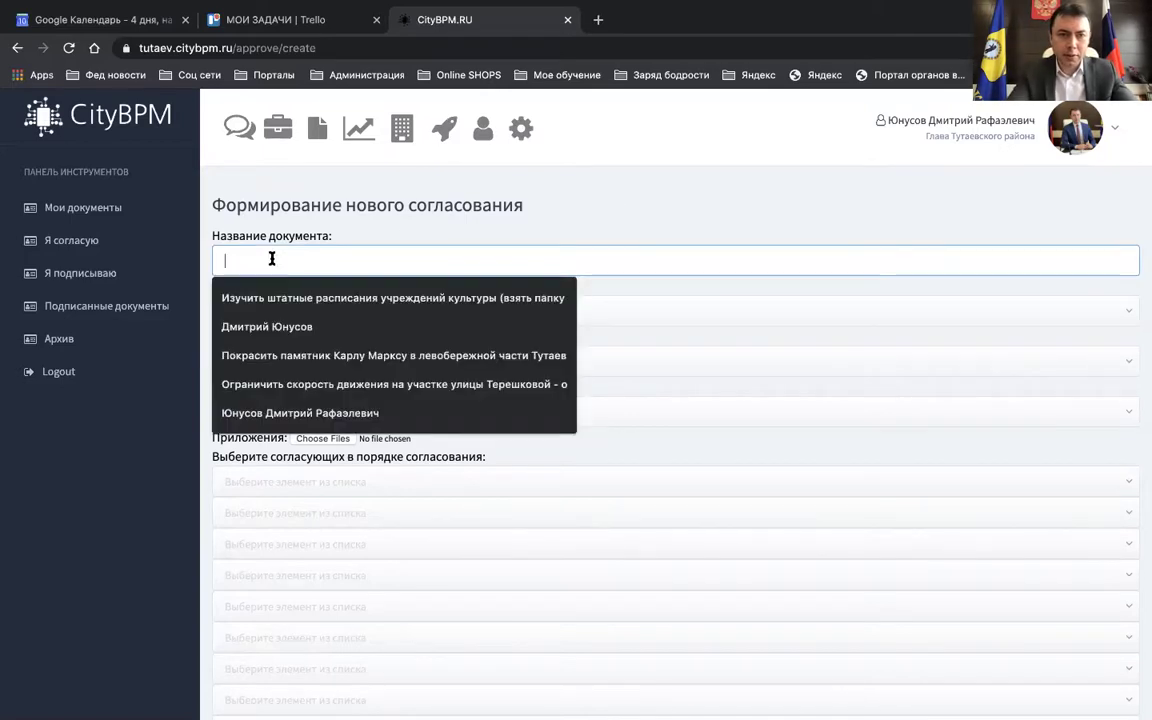
pyautogui.click(399, 239)
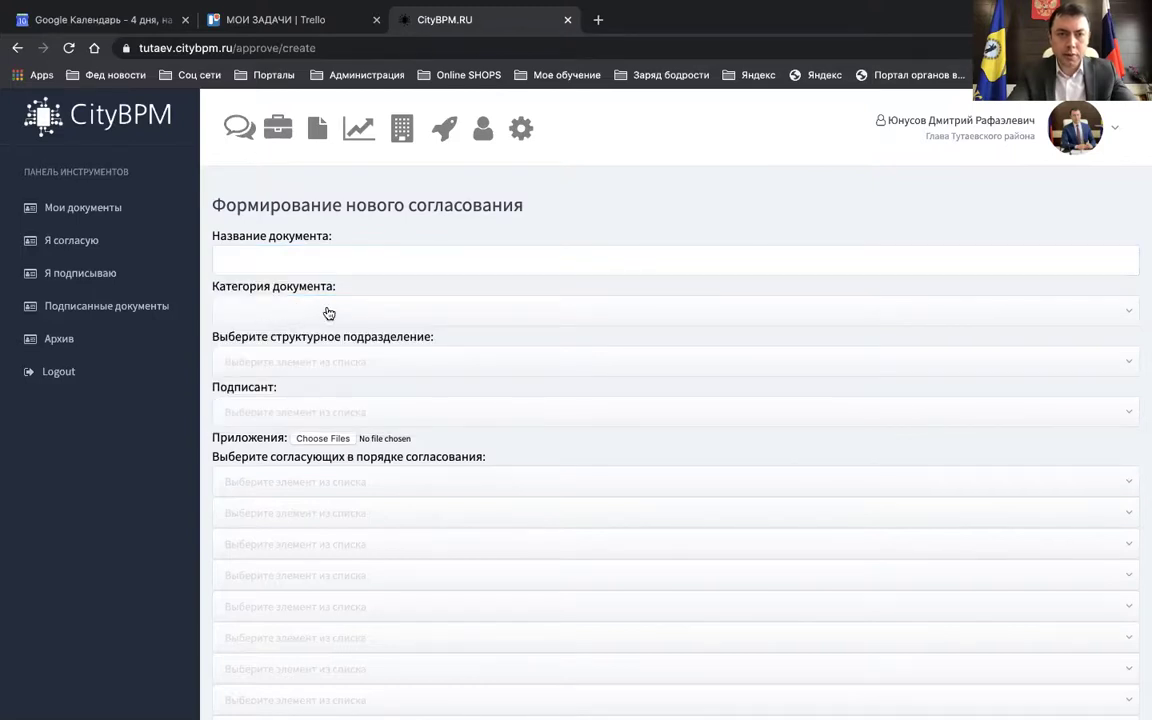
pyautogui.click(292, 315)
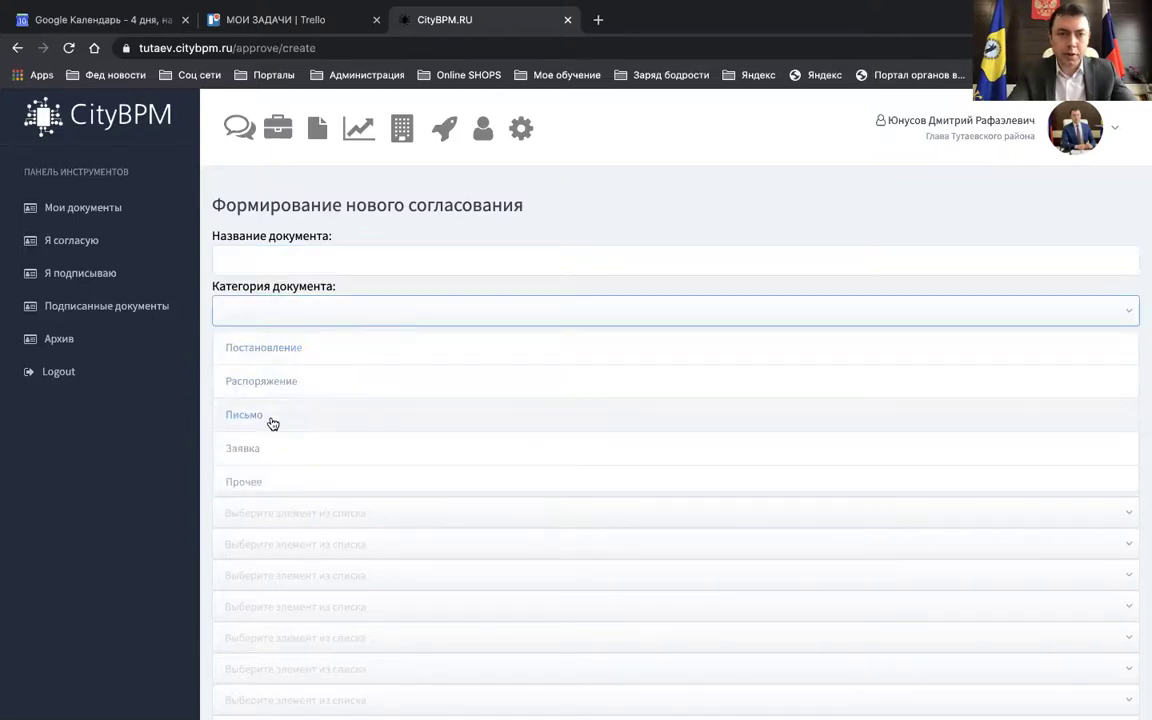
pyautogui.click(314, 318)
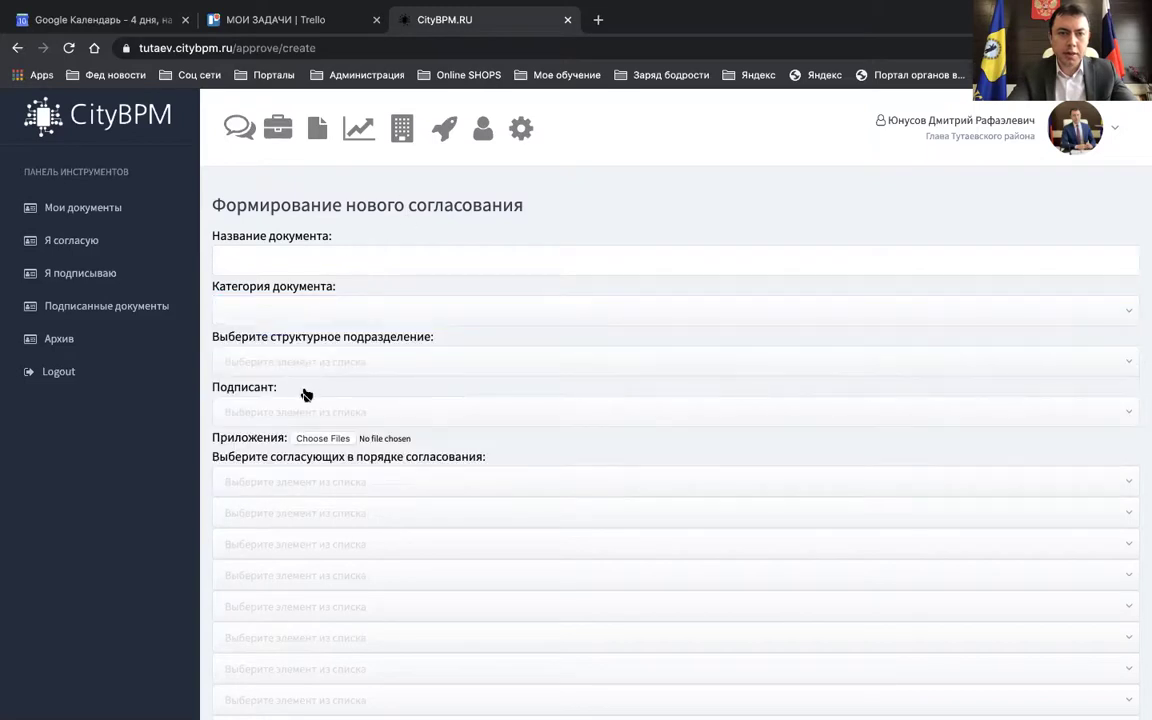
pyautogui.click(305, 410)
pyautogui.click(159, 450)
# - Look through the approval form's attachments and ordered list of approvers, from the document name to the end of the form
pyautogui.scroll(-2, 313, 298)
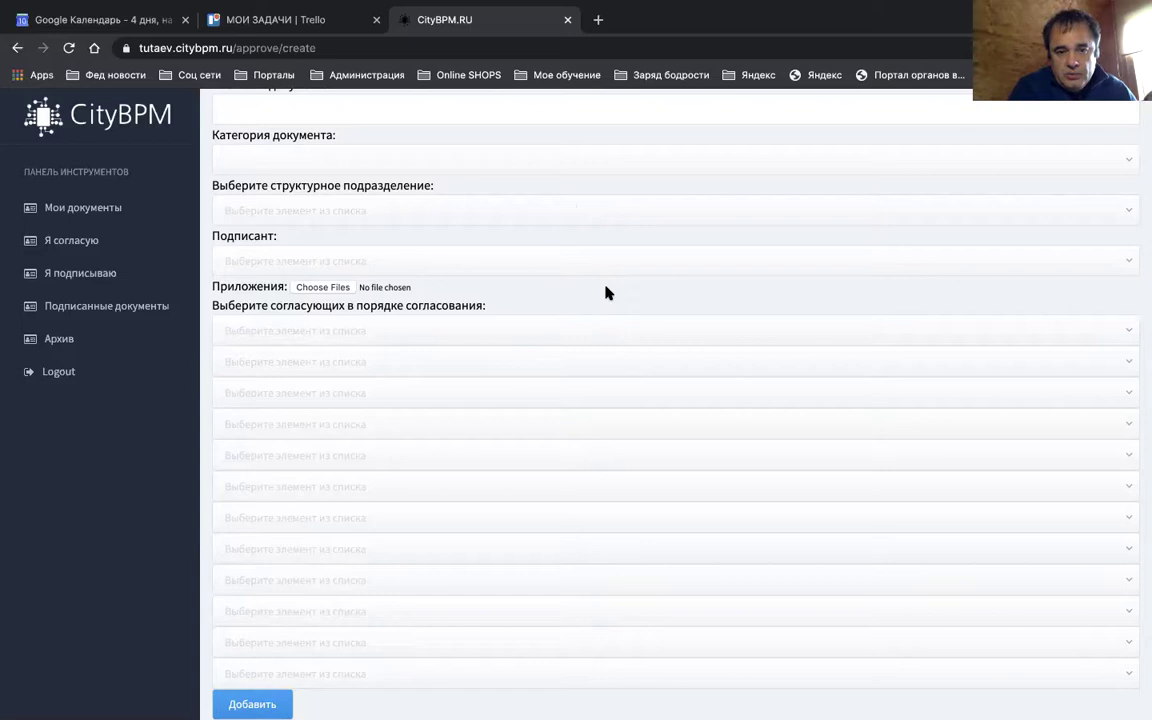
pyautogui.scroll(2, 605, 292)
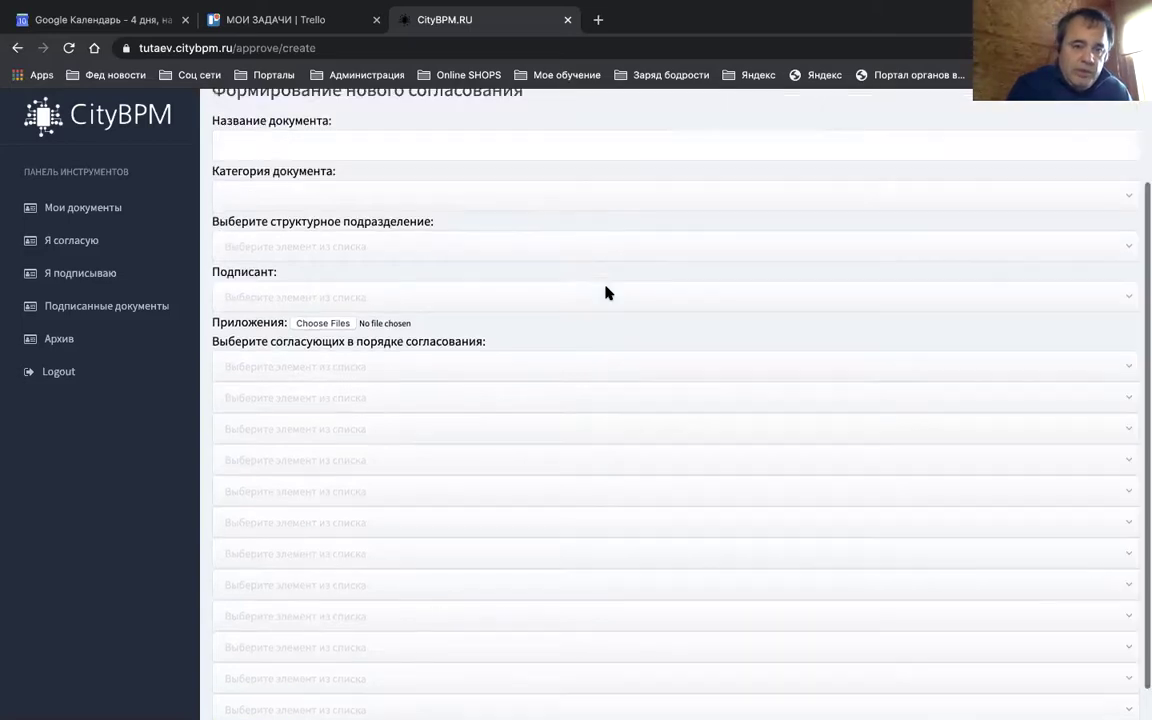
pyautogui.scroll(-2, 605, 292)
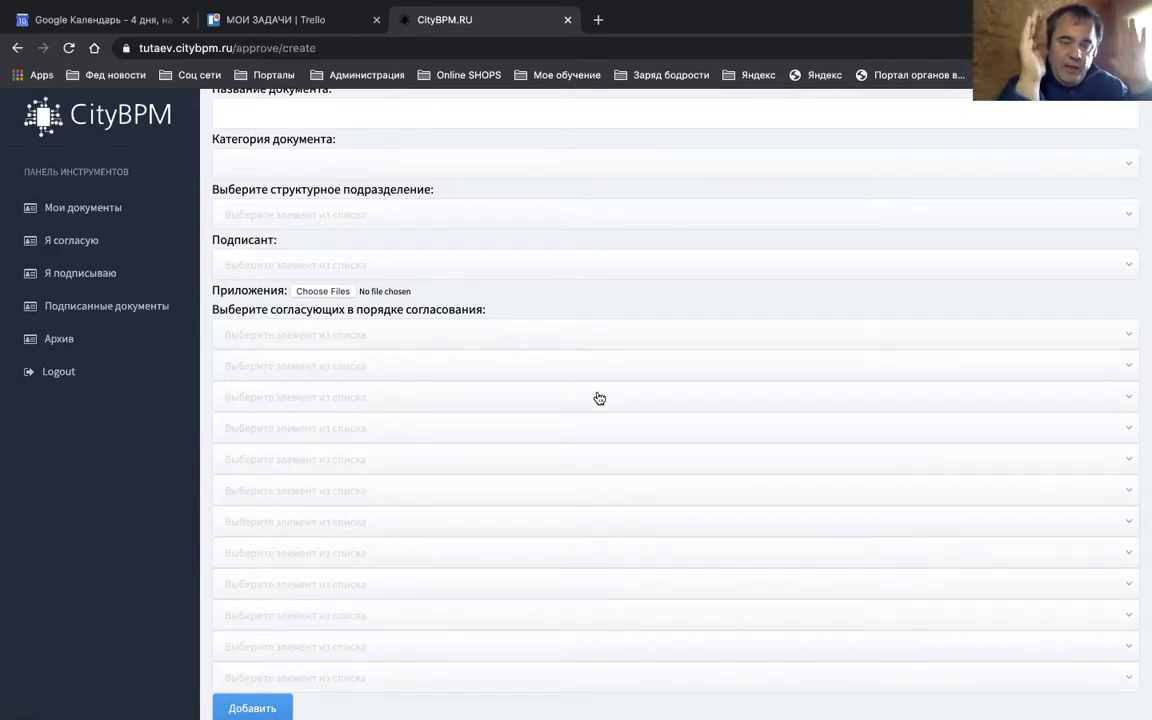
pyautogui.scroll(2, 606, 298)
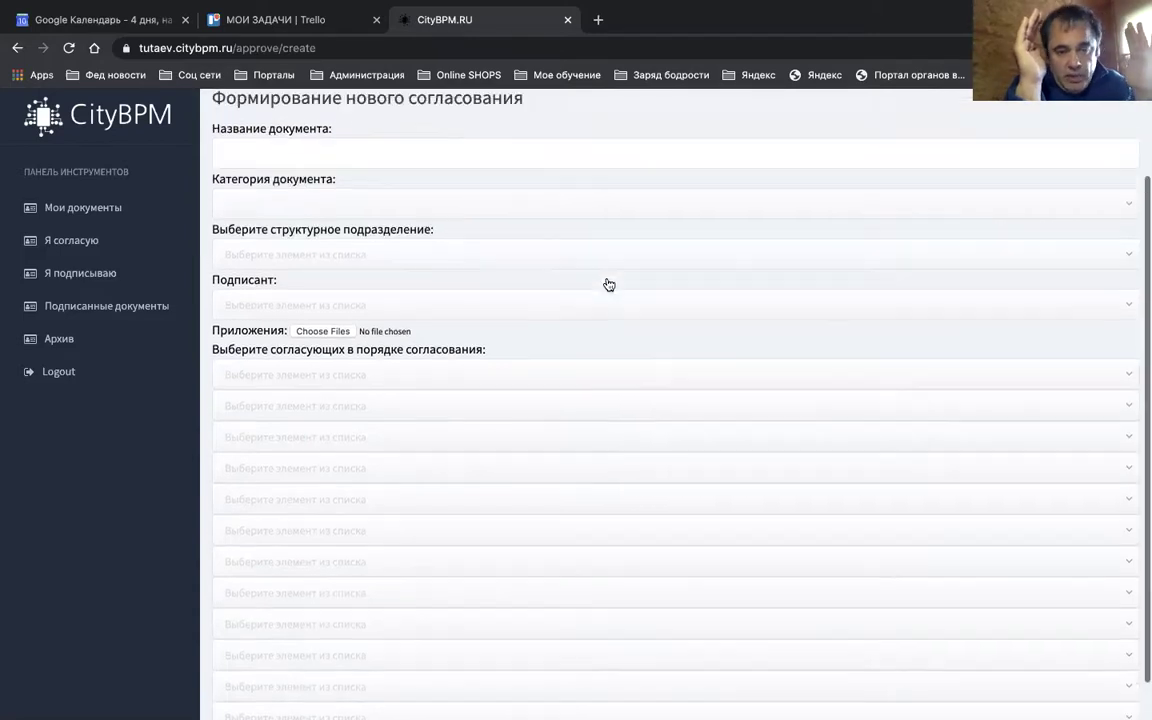
pyautogui.scroll(2, 609, 285)
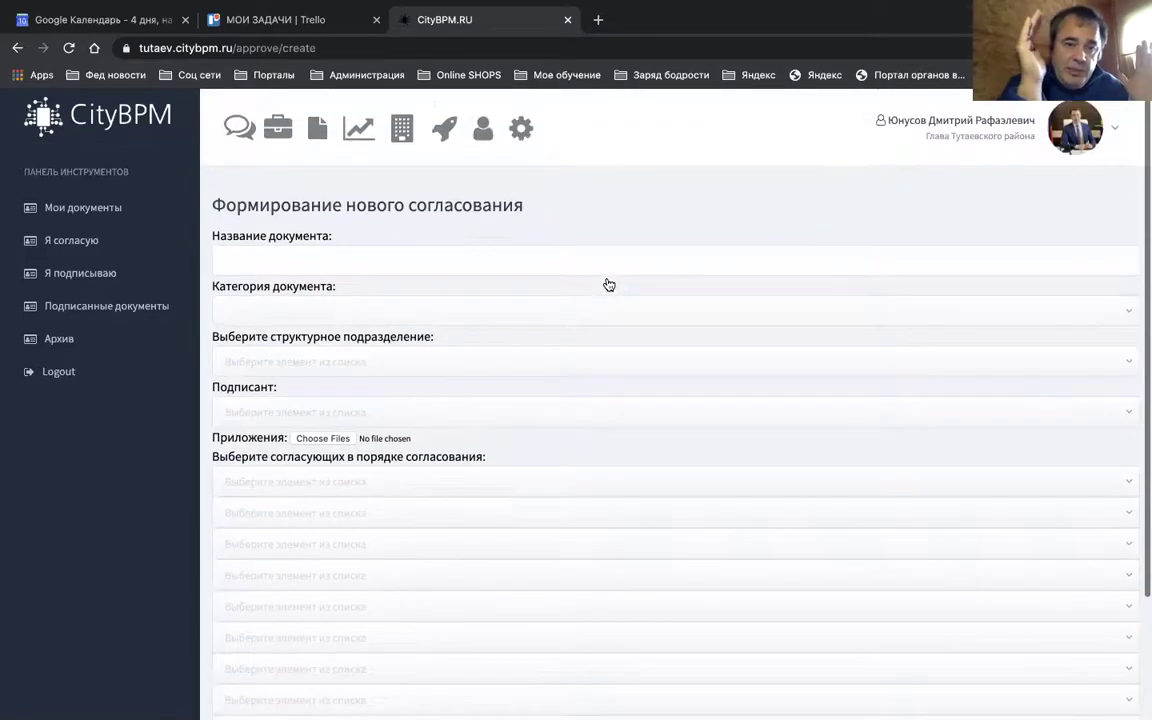
pyautogui.scroll(-1, 607, 283)
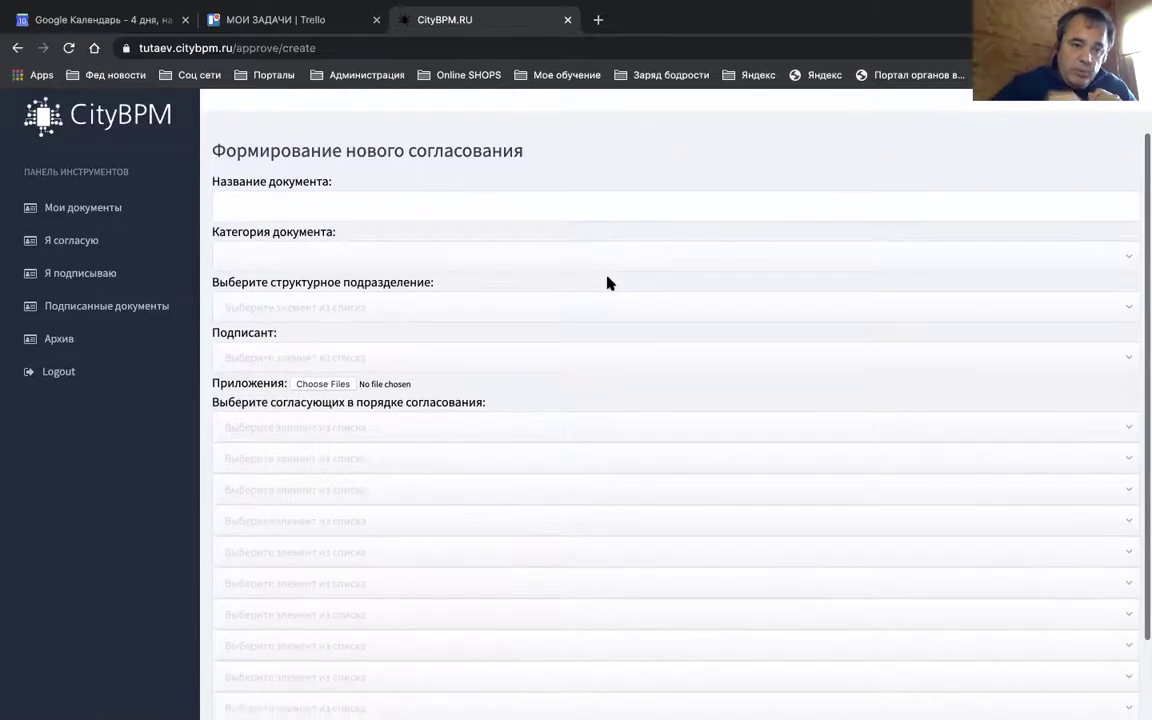
pyautogui.scroll(1, 607, 283)
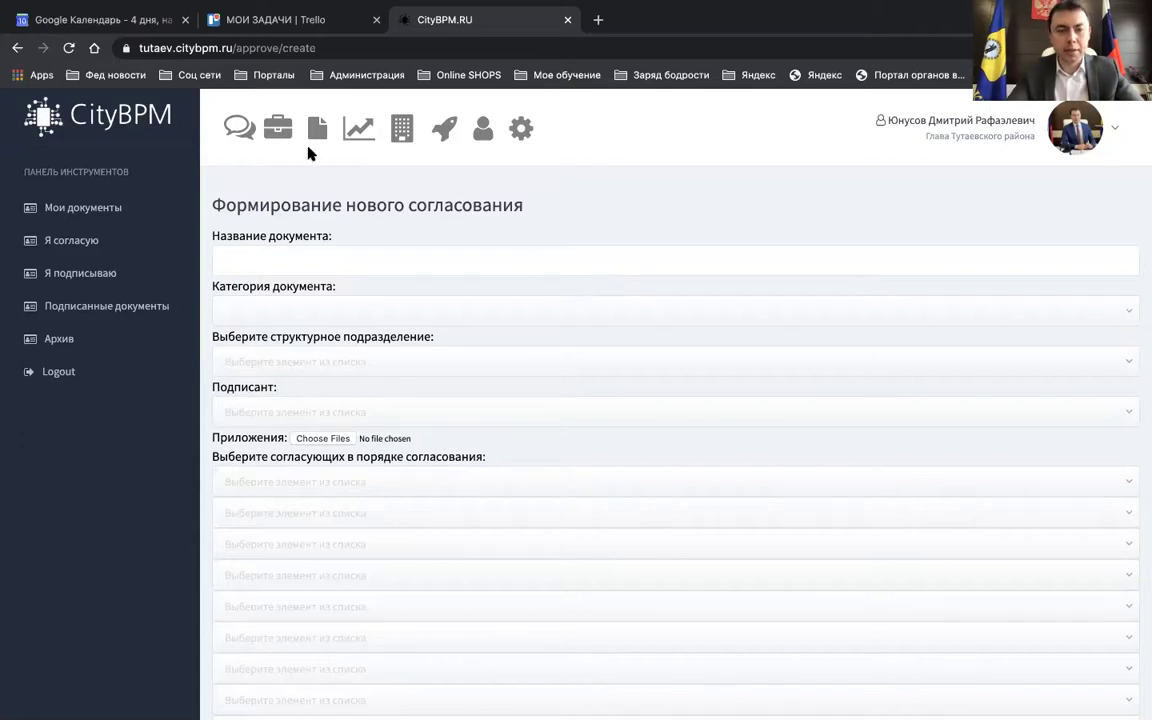
# - Leave the unfilled approval form for the main dashboard and open the Земельные отношения module
pyautogui.click(110, 117)
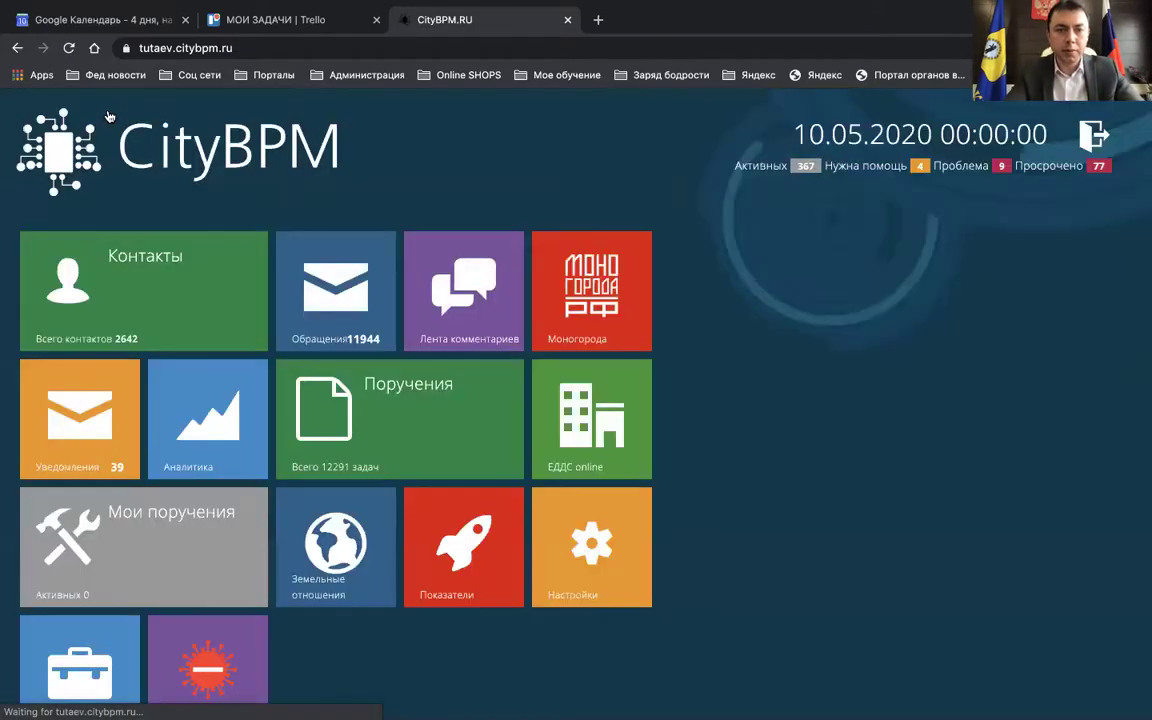
pyautogui.scroll(-2, 110, 117)
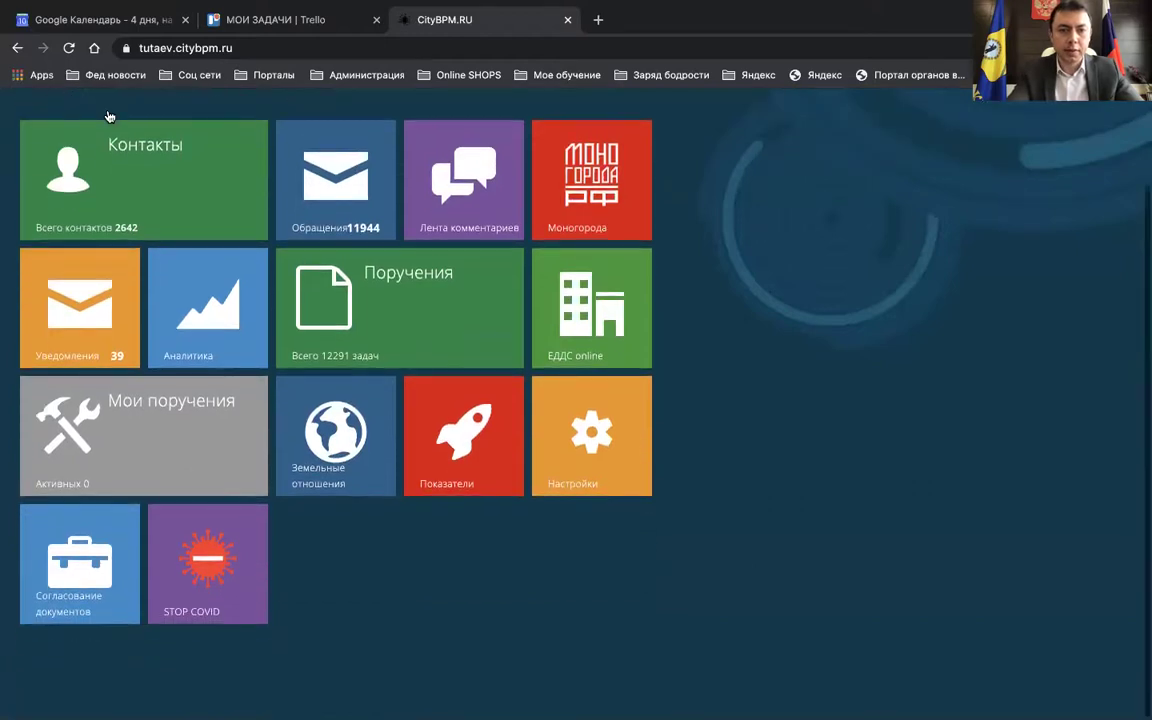
pyautogui.scroll(1, 110, 117)
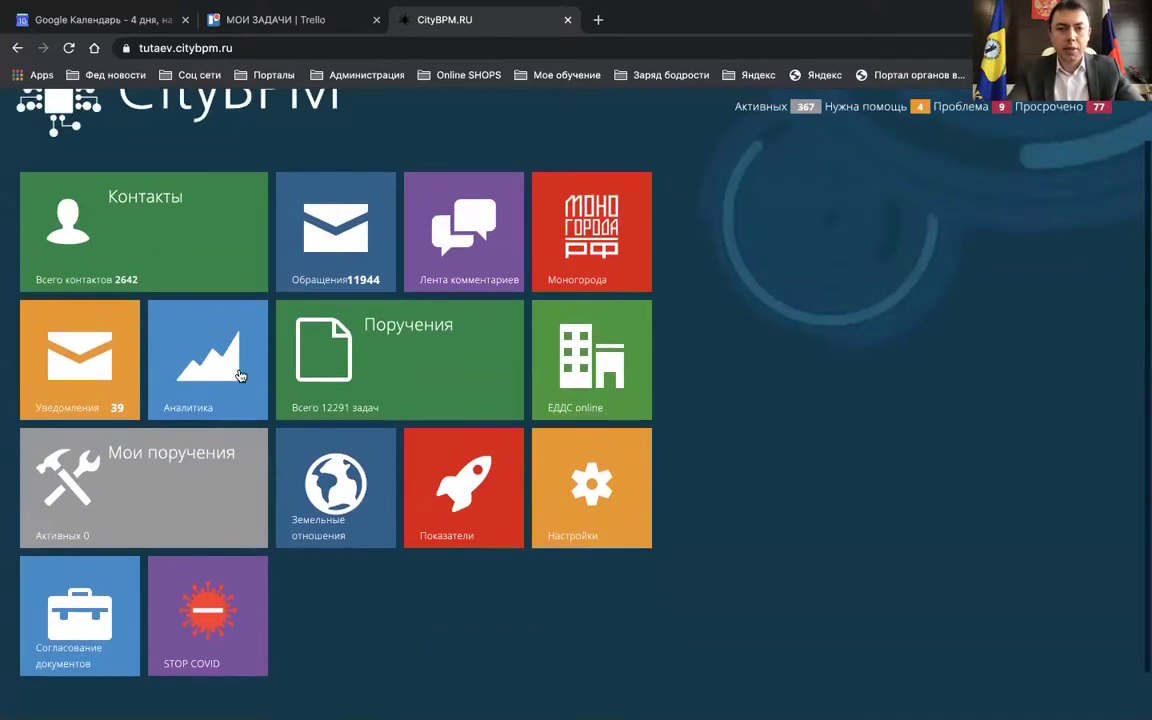
pyautogui.click(325, 477)
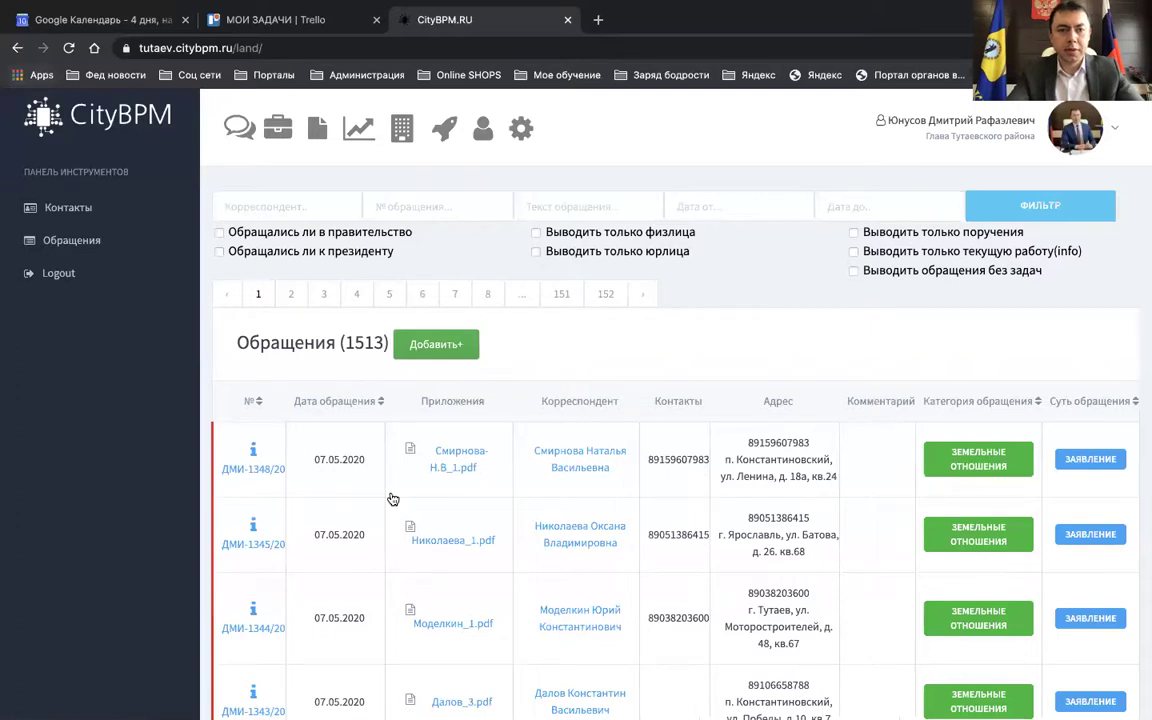
# - Go back from the land relations appeals to the main dashboard and look over its module tiles
pyautogui.hotkey('alt', 'Left')
pyautogui.scroll(-2, 392, 499)
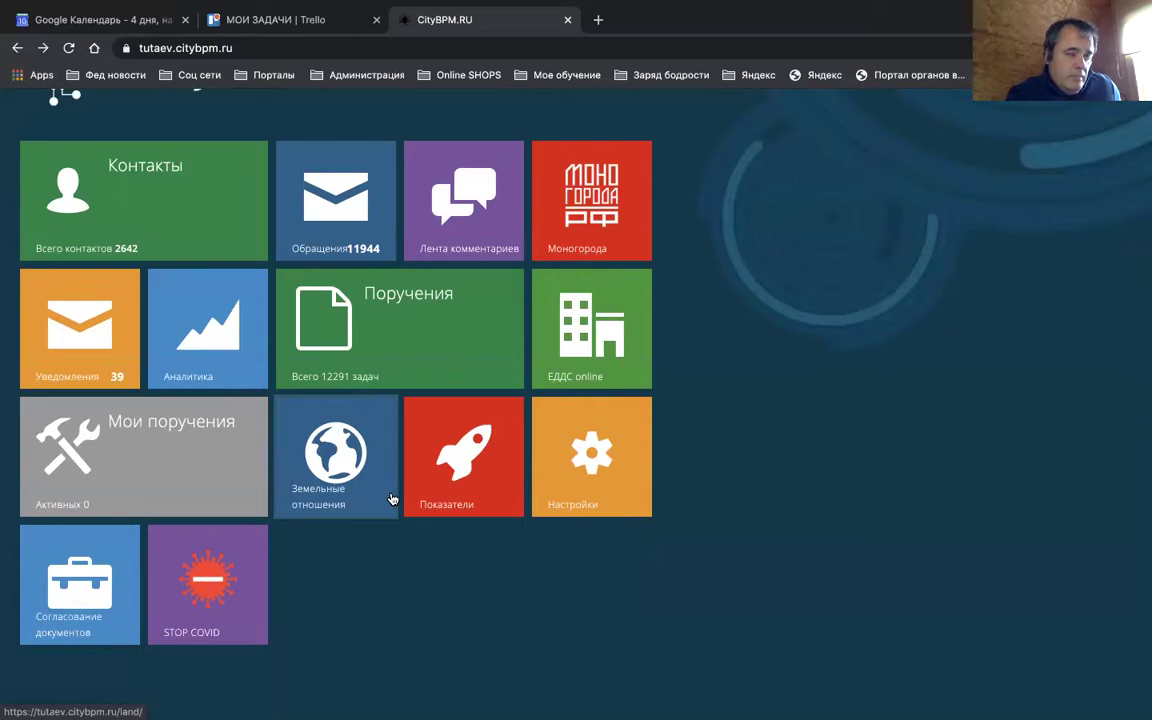
pyautogui.scroll(1, 392, 499)
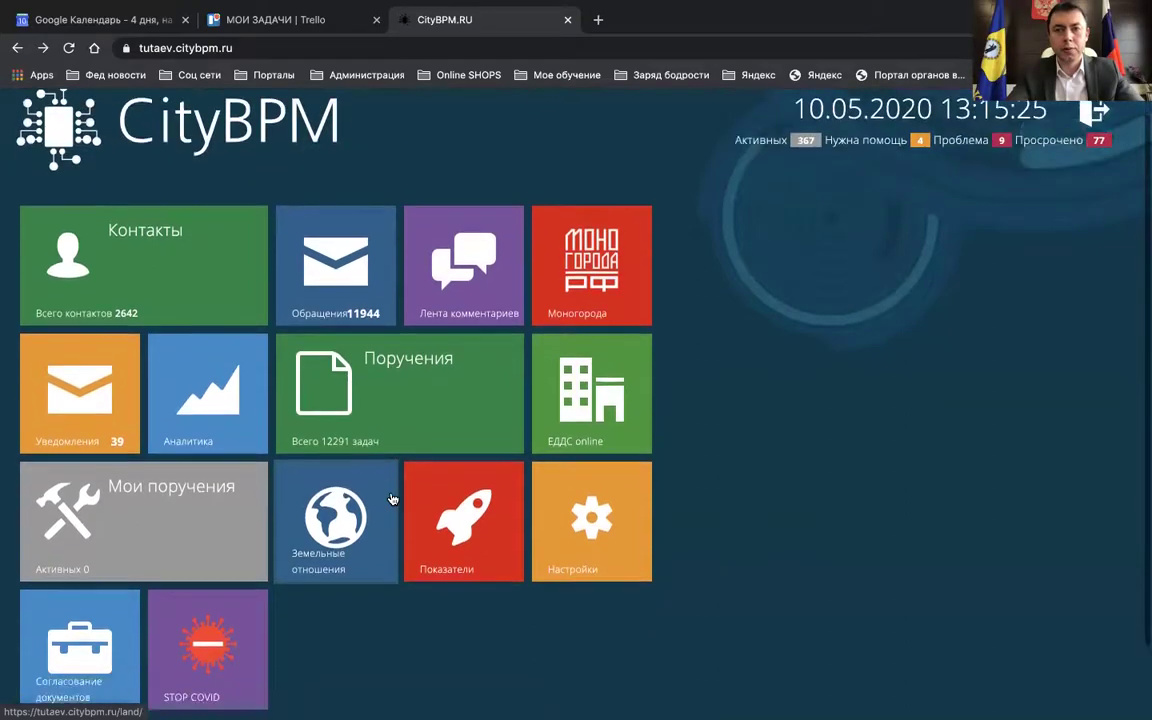
pyautogui.scroll(-2, 392, 499)
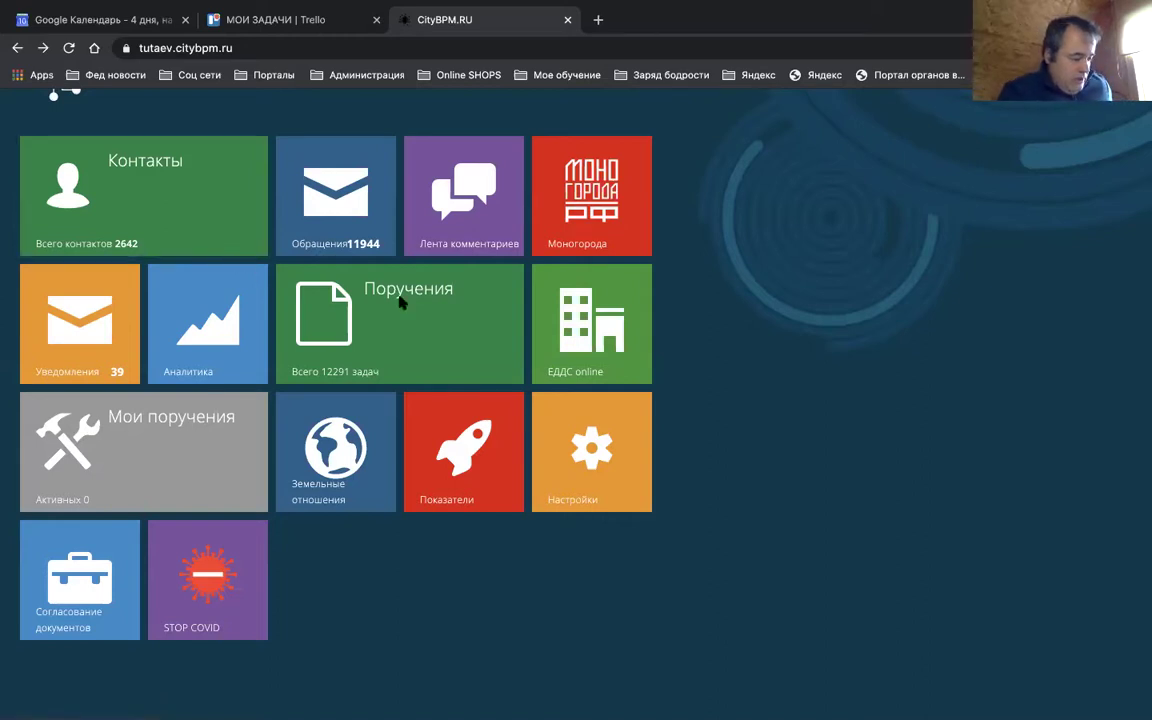
pyautogui.scroll(2, 748, 314)
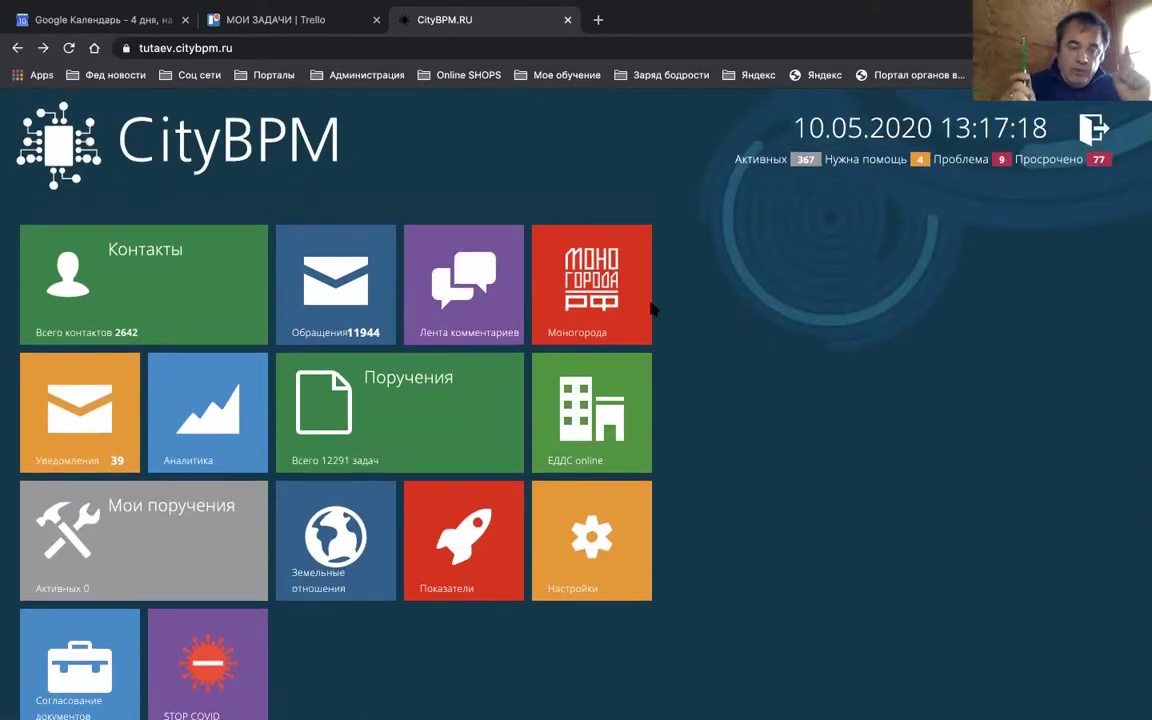
pyautogui.scroll(-1, 651, 309)
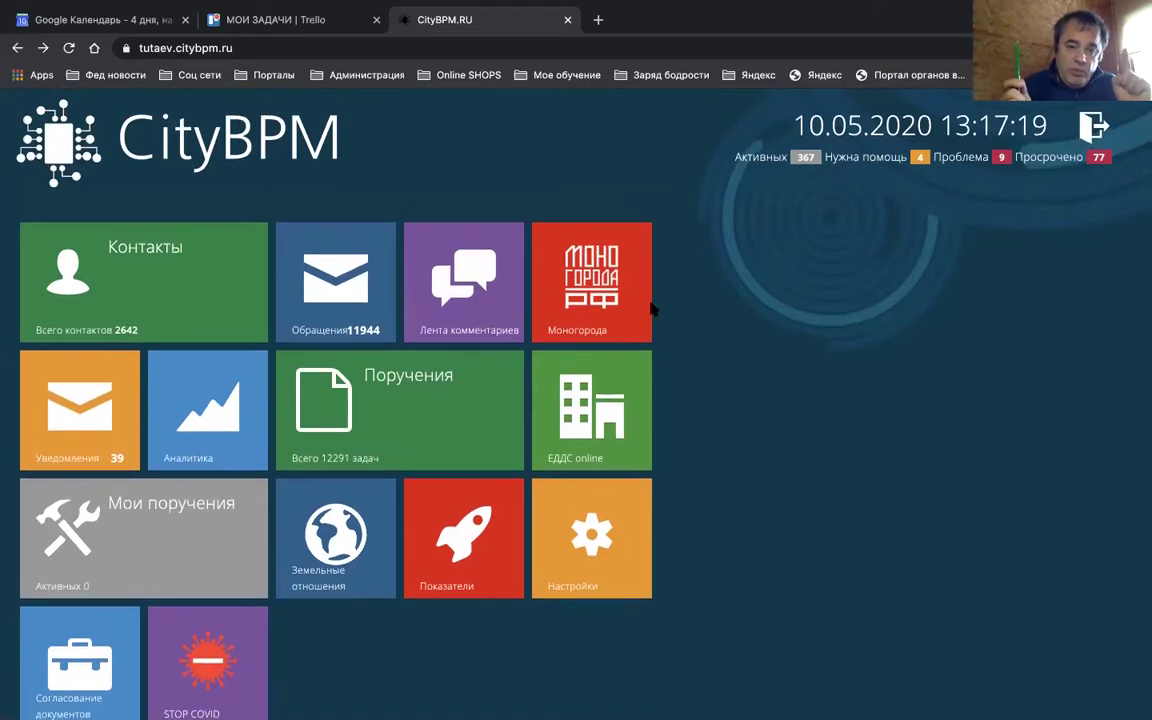
pyautogui.scroll(-3, 651, 309)
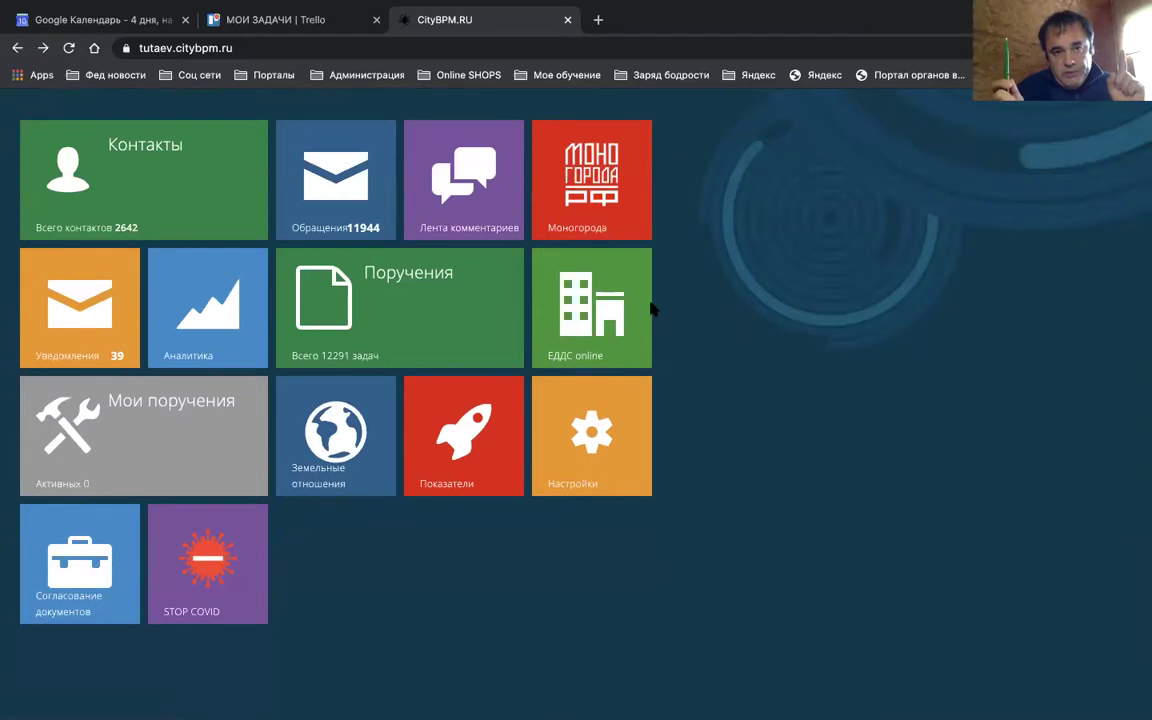
pyautogui.scroll(1, 651, 309)
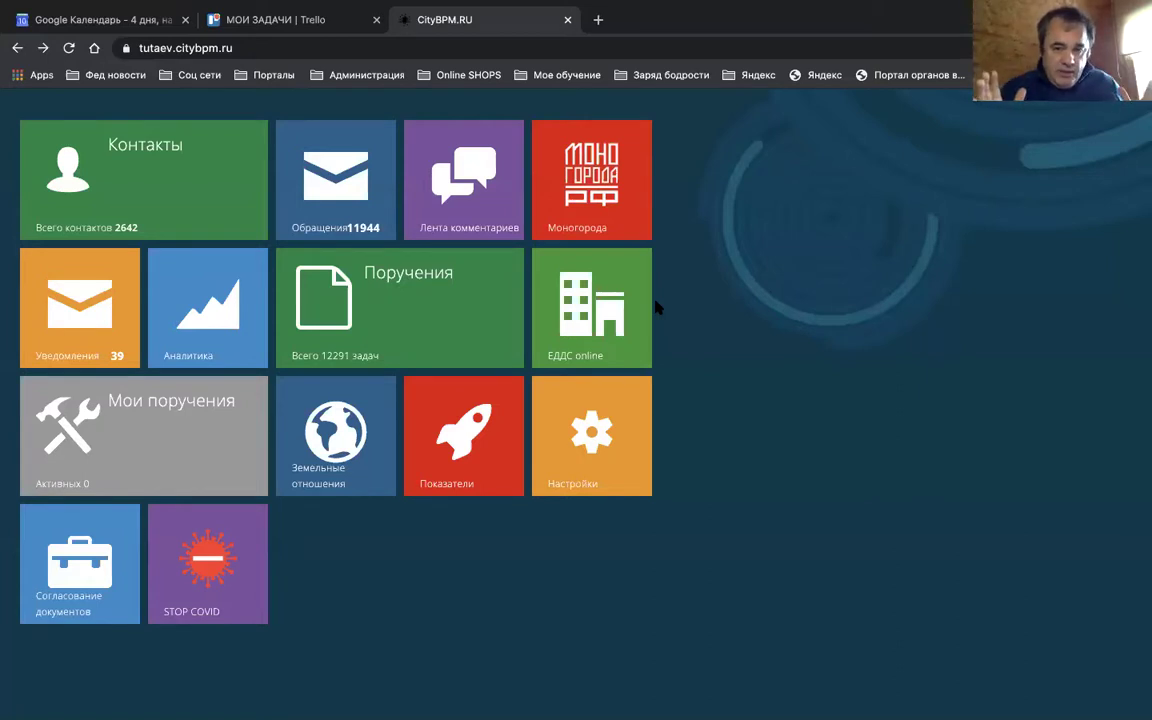
pyautogui.scroll(-1, 657, 307)
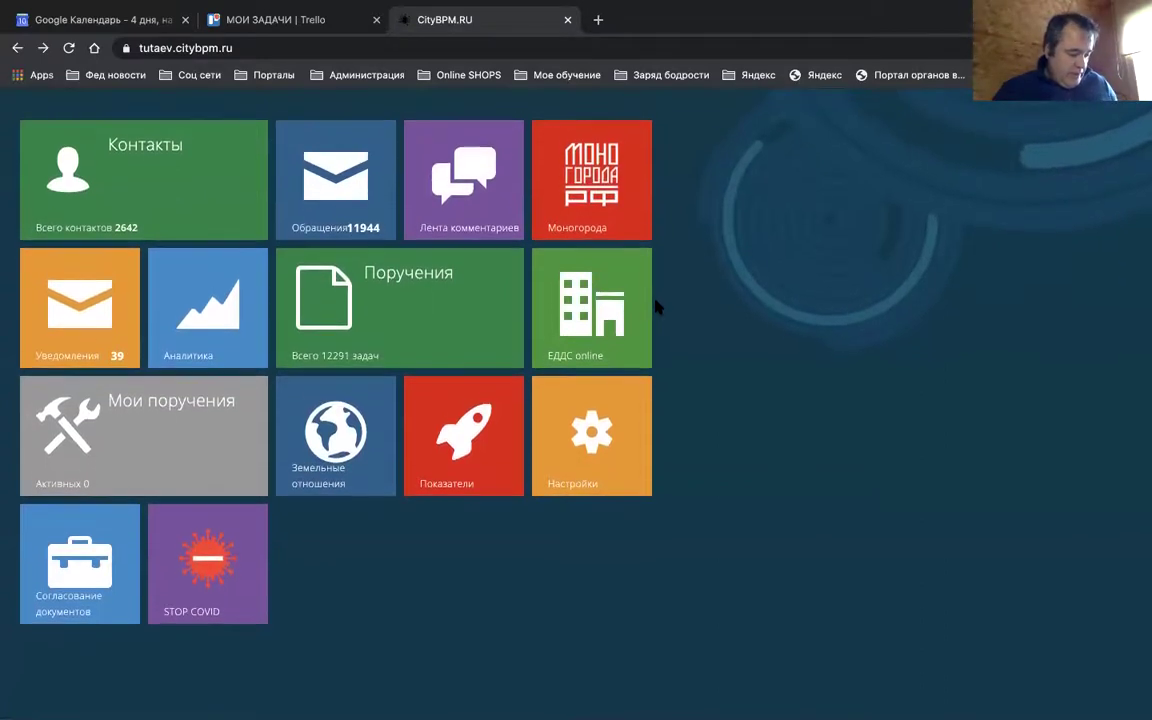
pyautogui.scroll(2, 657, 307)
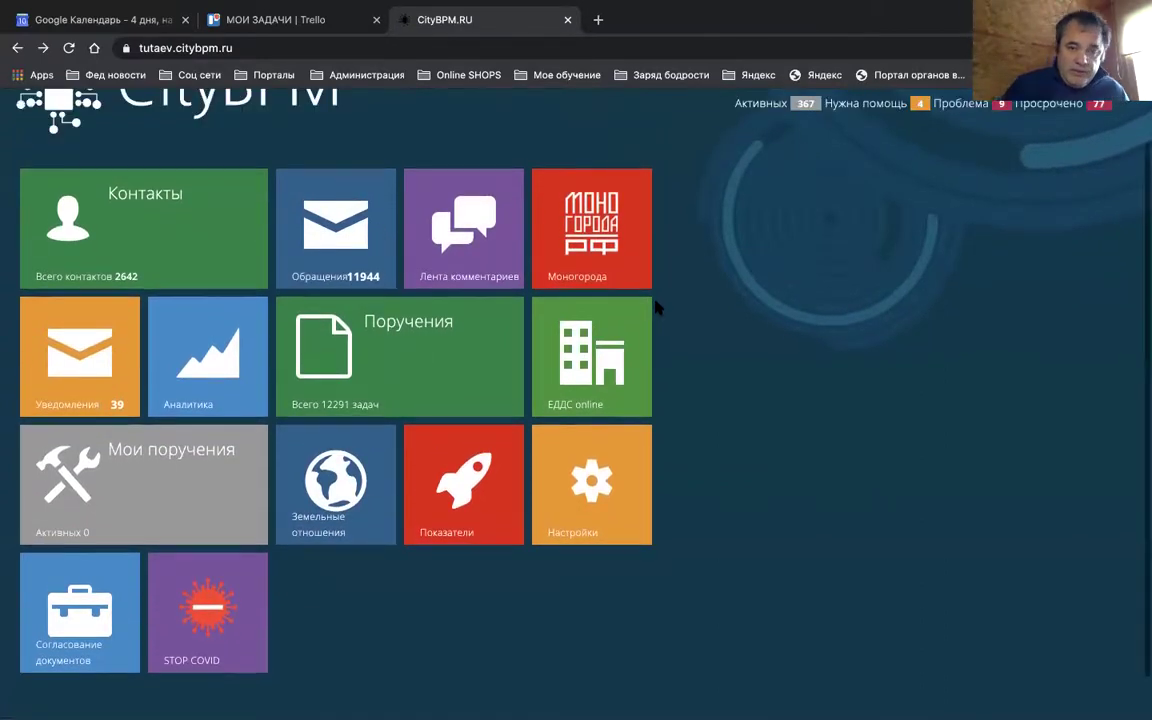
pyautogui.scroll(-2, 657, 307)
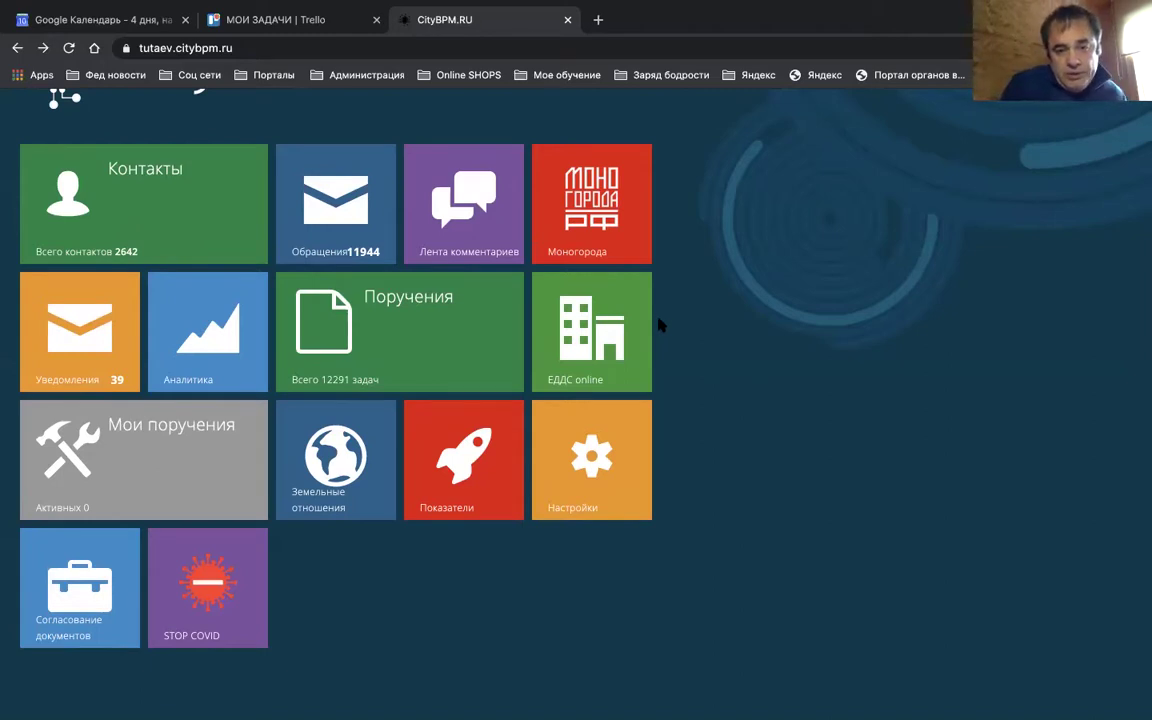
pyautogui.scroll(3, 660, 323)
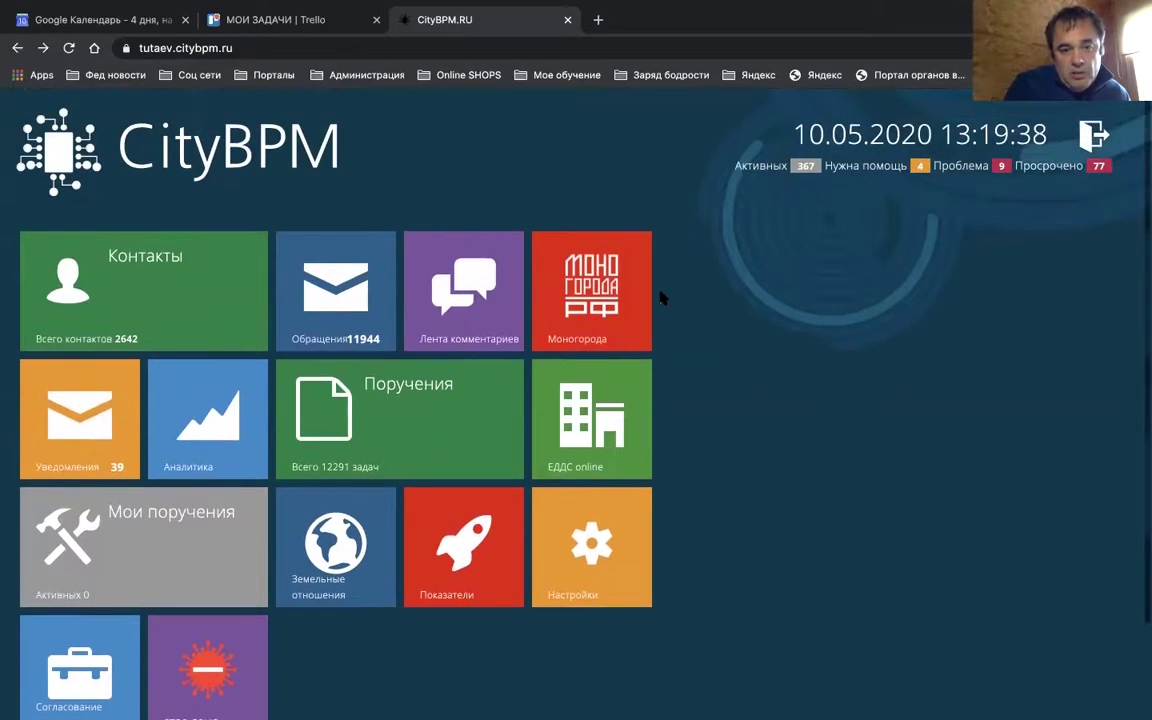
pyautogui.scroll(-1, 659, 292)
pyautogui.scroll(1, 659, 292)
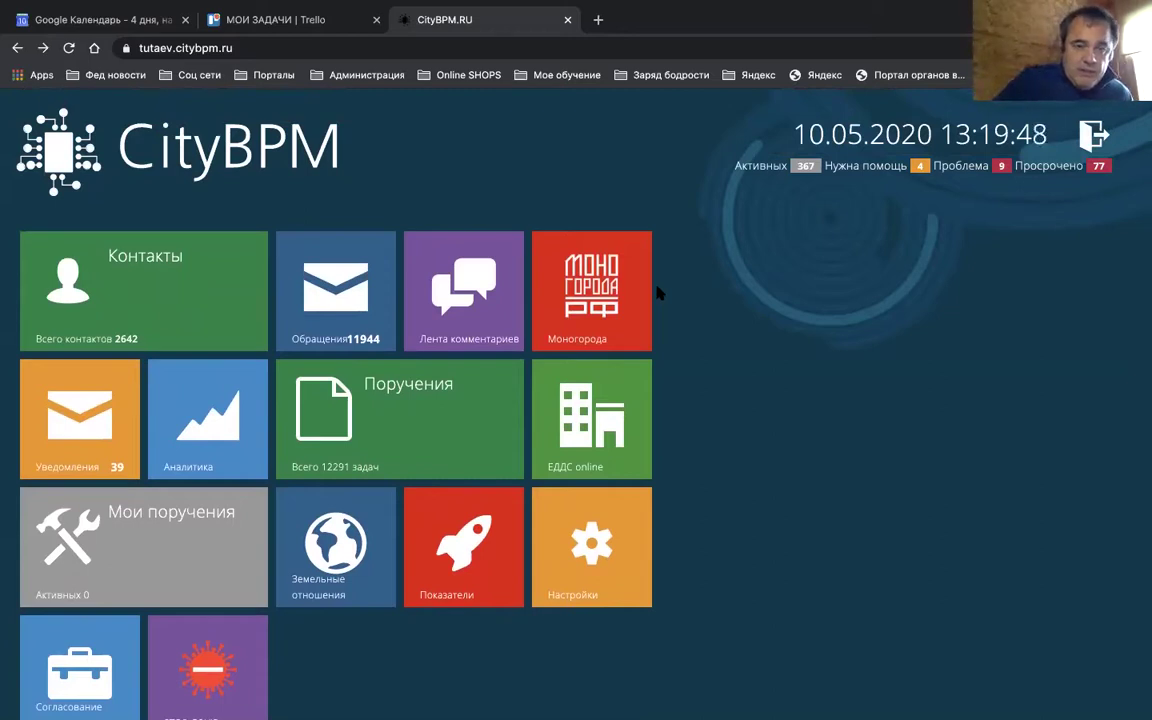
pyautogui.scroll(-2, 658, 292)
pyautogui.scroll(-2, 658, 292)
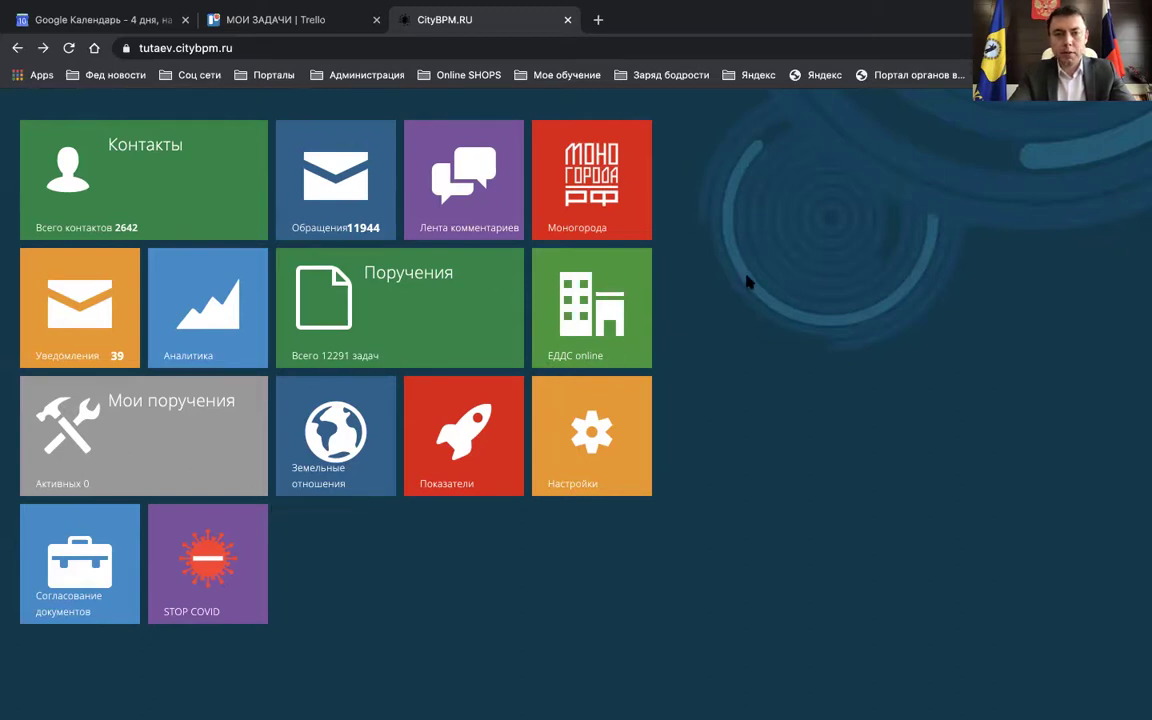
pyautogui.scroll(2, 676, 265)
pyautogui.scroll(-2, 676, 265)
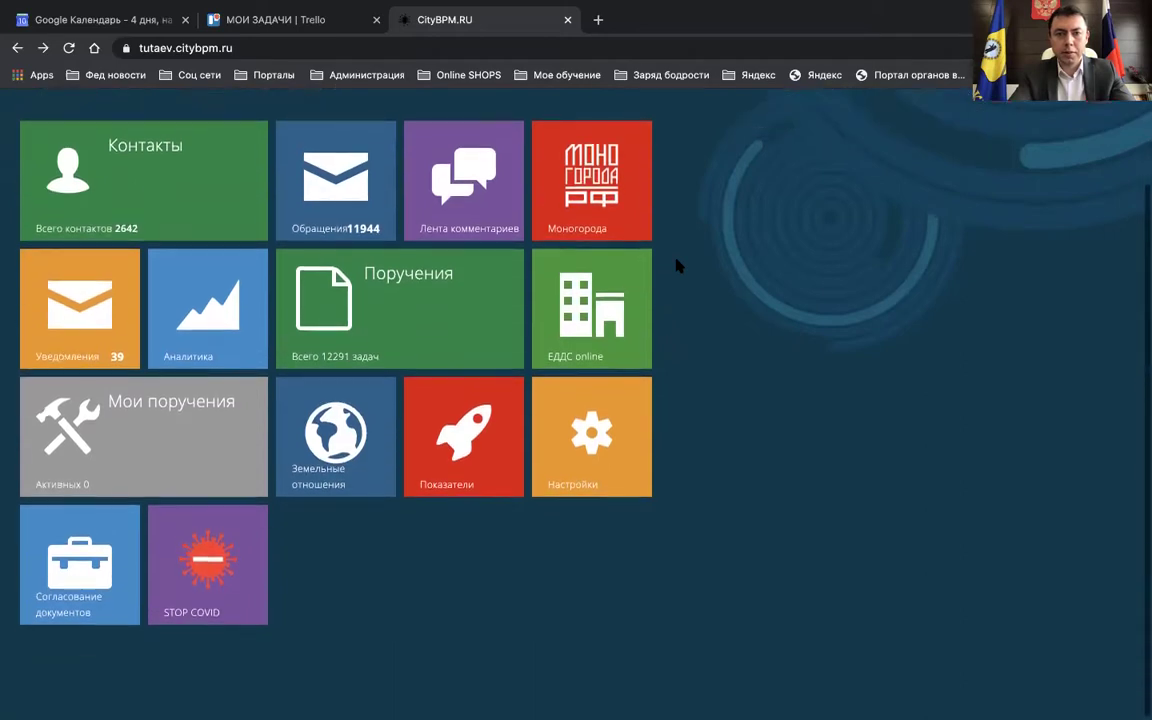